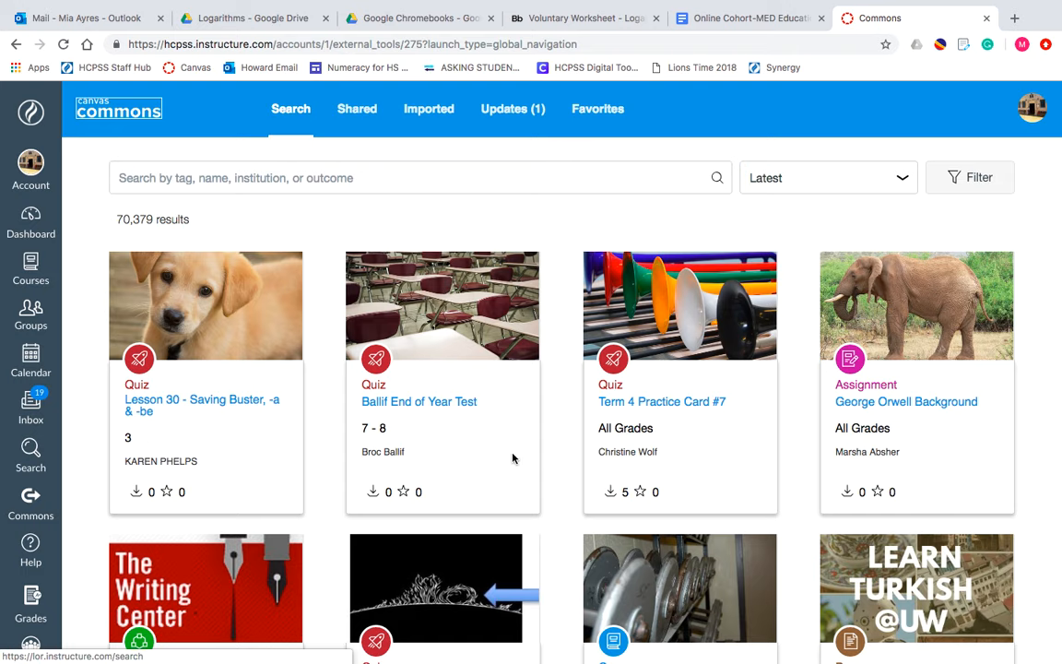
- Search the Commons library for "log"
{"action": "scroll", "coordinate": [512, 457], "scroll_direction": "down", "scroll_amount": 5}
{"action": "scroll", "coordinate": [512, 457], "scroll_direction": "down", "scroll_amount": 10}
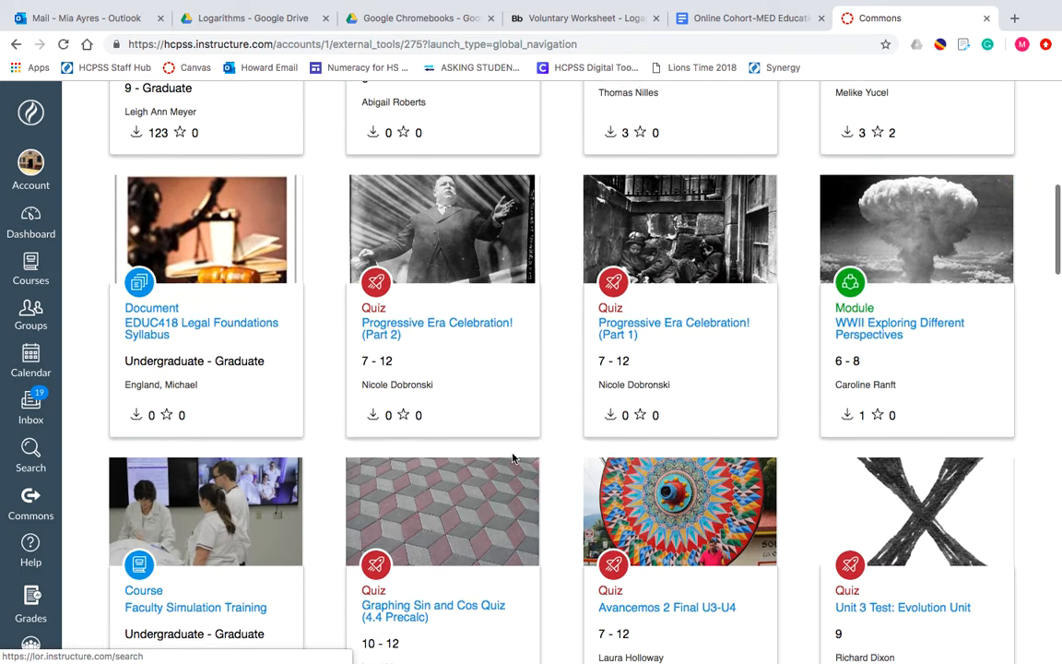
{"action": "scroll", "coordinate": [512, 458], "scroll_direction": "down", "scroll_amount": 5}
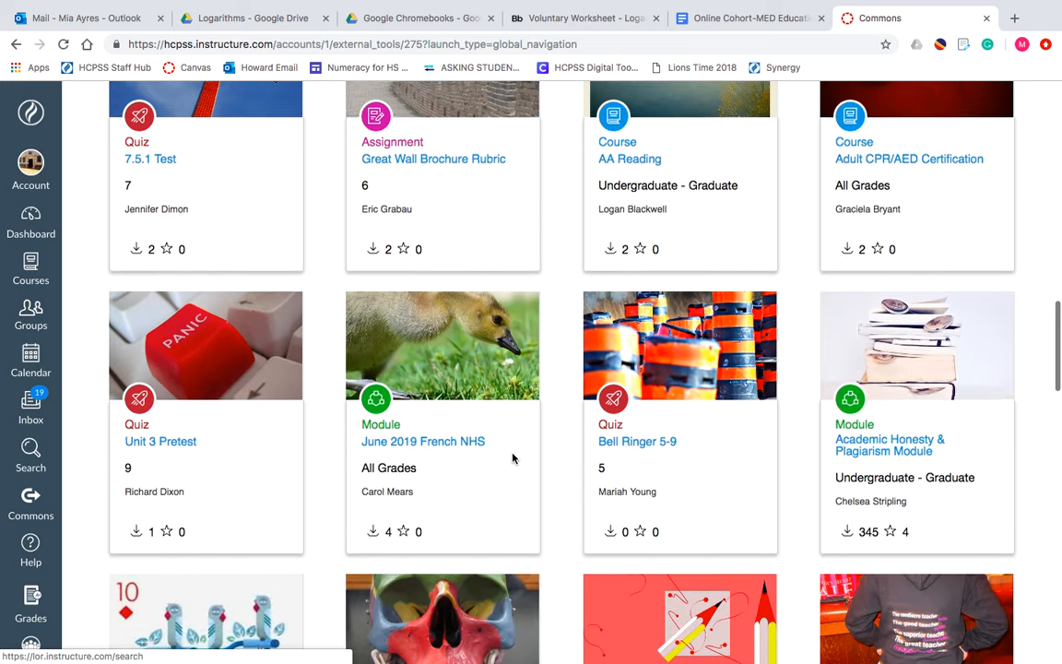
{"action": "scroll", "coordinate": [513, 458], "scroll_direction": "up", "scroll_amount": 20}
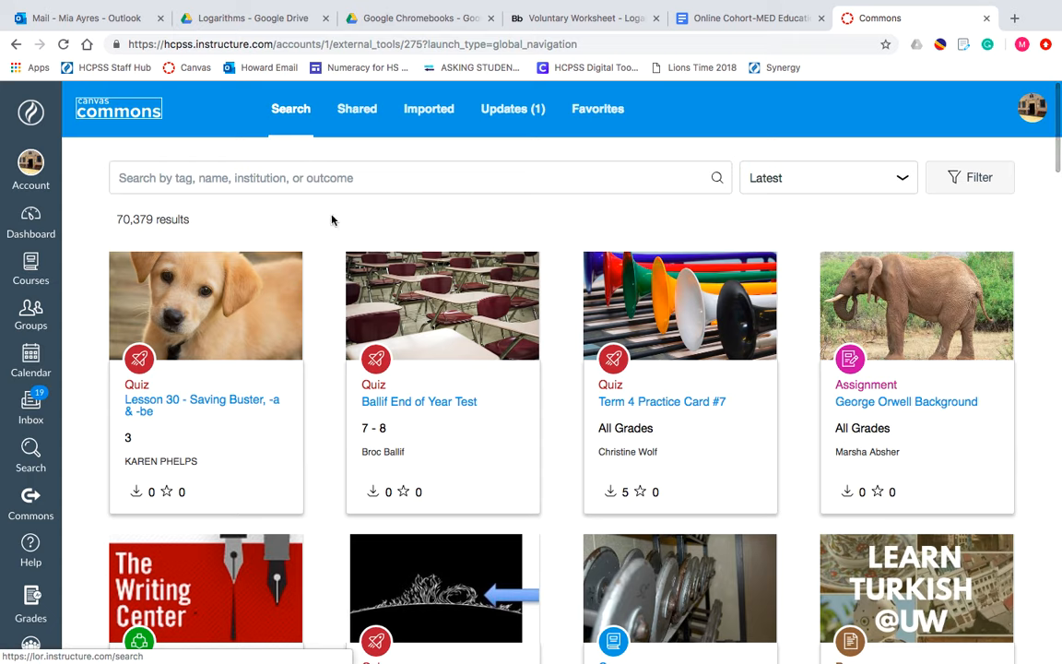
{"action": "left_click", "coordinate": [295, 181]}
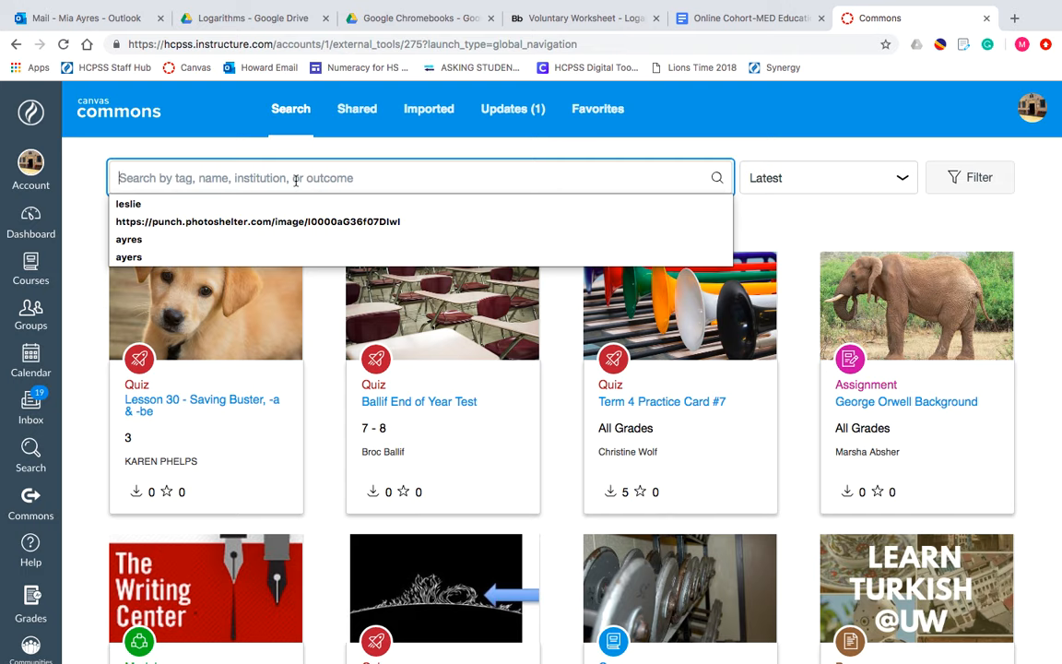
{"action": "type", "text": "log"}
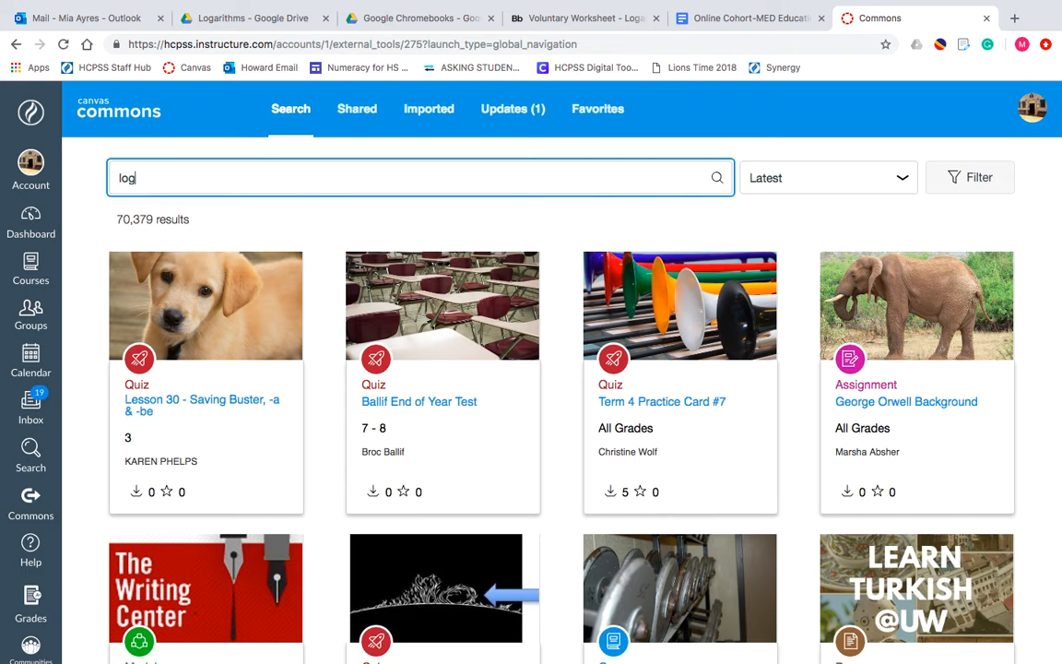
{"action": "key", "text": "Return"}
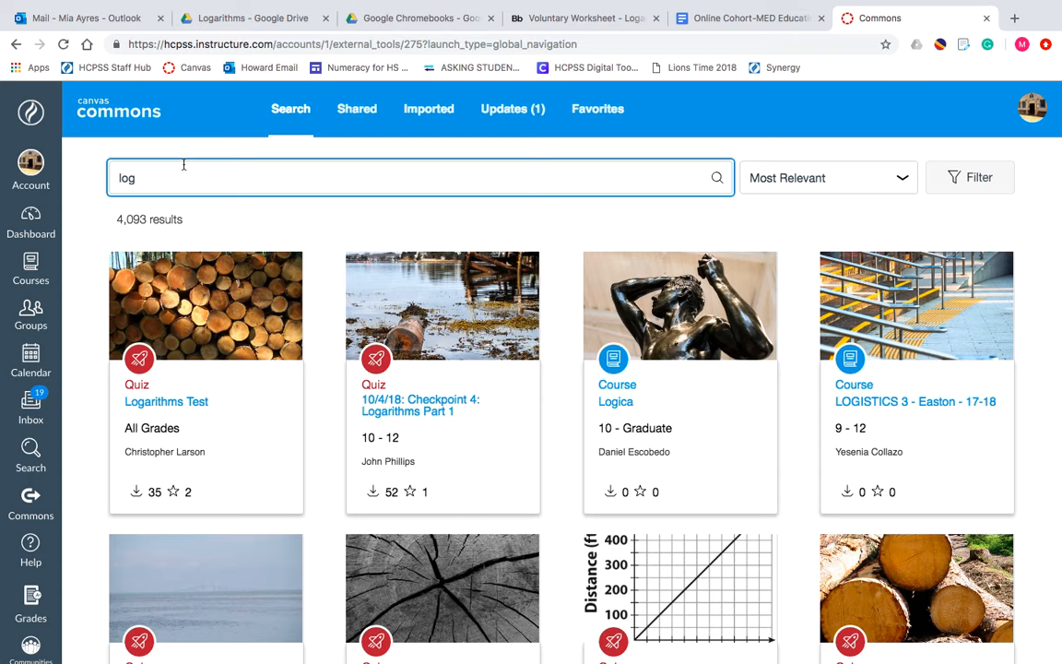
- Browse the search results and open the quiz "10/4/18: Checkpoint 4: Logarithms Part 1"
{"action": "scroll", "coordinate": [185, 350], "scroll_direction": "down", "scroll_amount": 5}
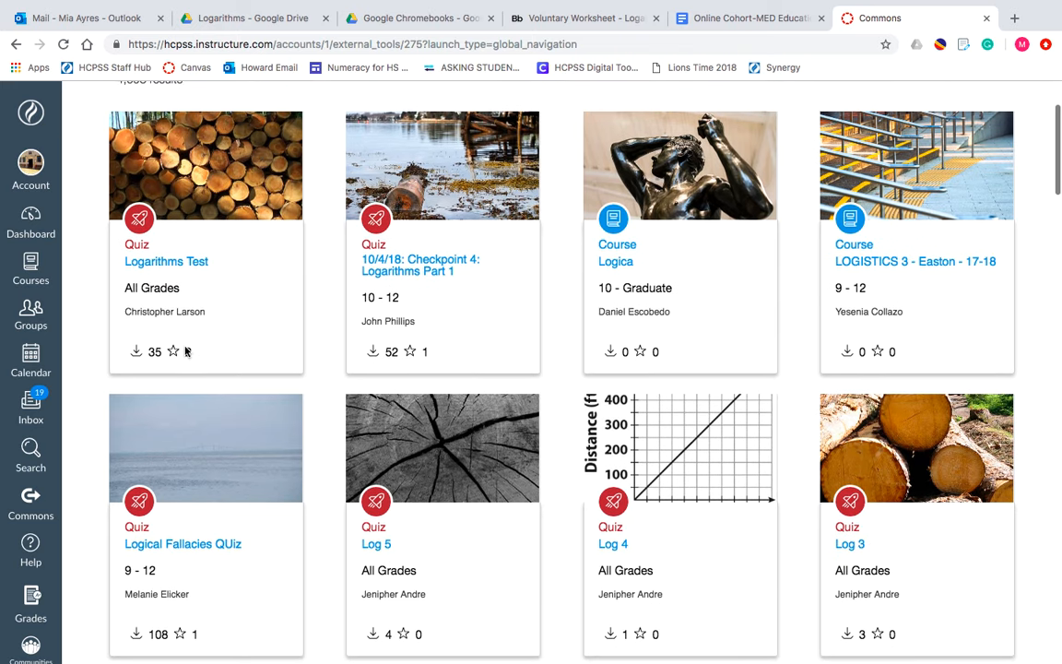
{"action": "scroll", "coordinate": [184, 350], "scroll_direction": "down", "scroll_amount": 7}
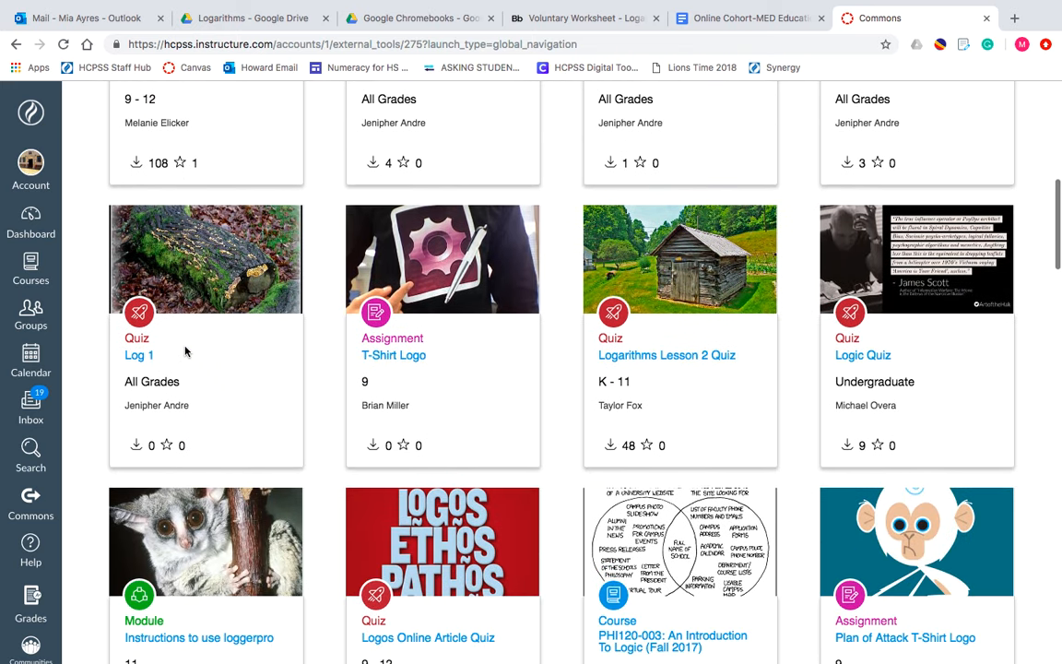
{"action": "scroll", "coordinate": [185, 351], "scroll_direction": "down", "scroll_amount": 7}
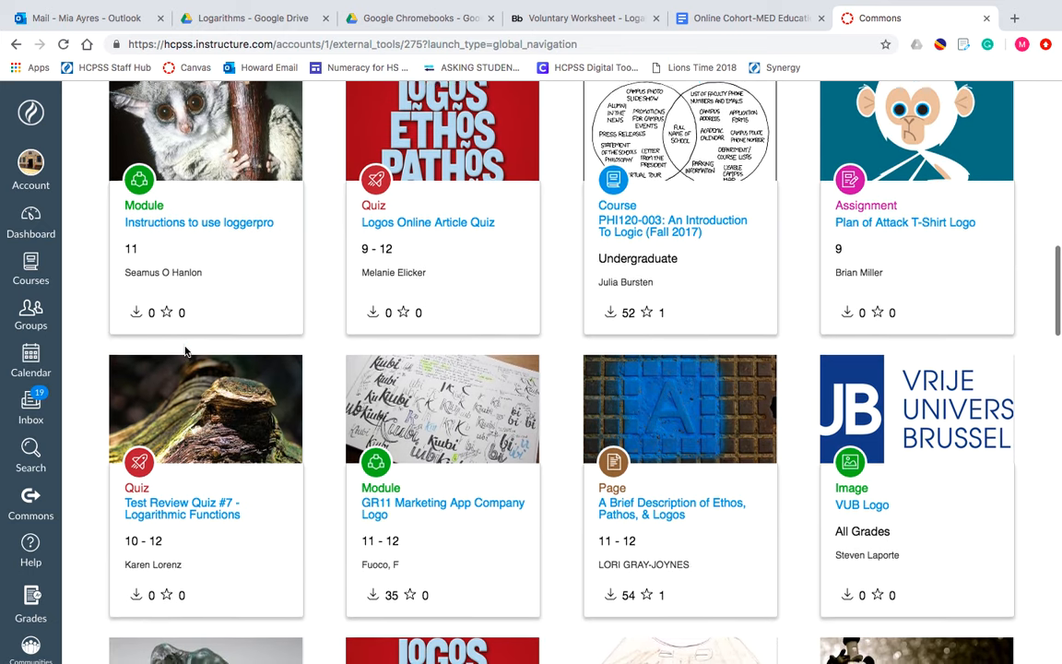
{"action": "scroll", "coordinate": [184, 351], "scroll_direction": "down", "scroll_amount": 6}
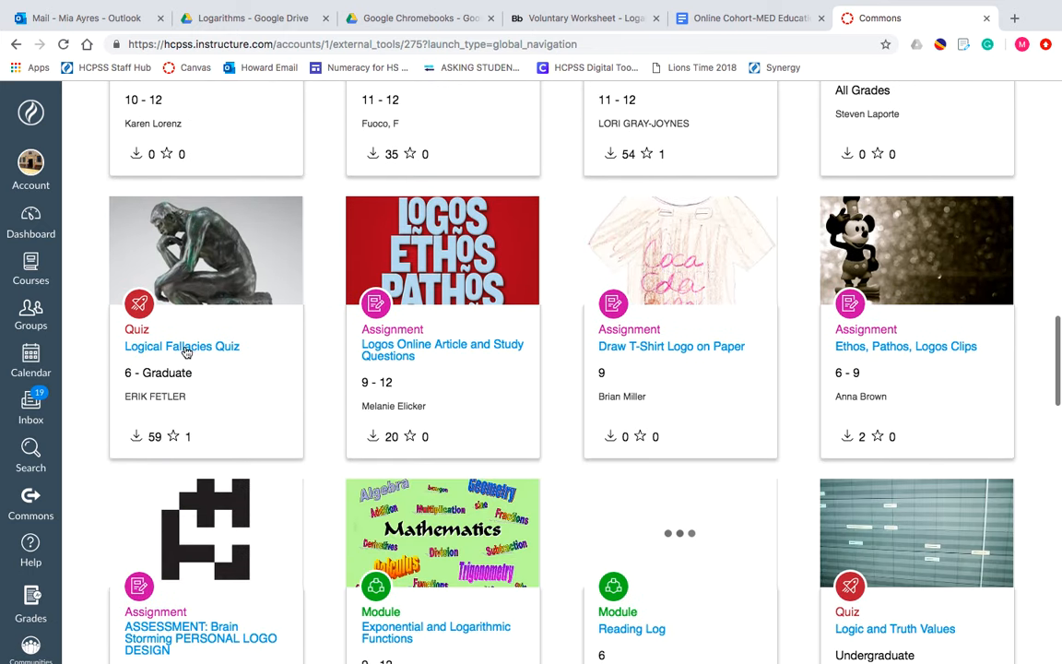
{"action": "scroll", "coordinate": [186, 352], "scroll_direction": "down", "scroll_amount": 1}
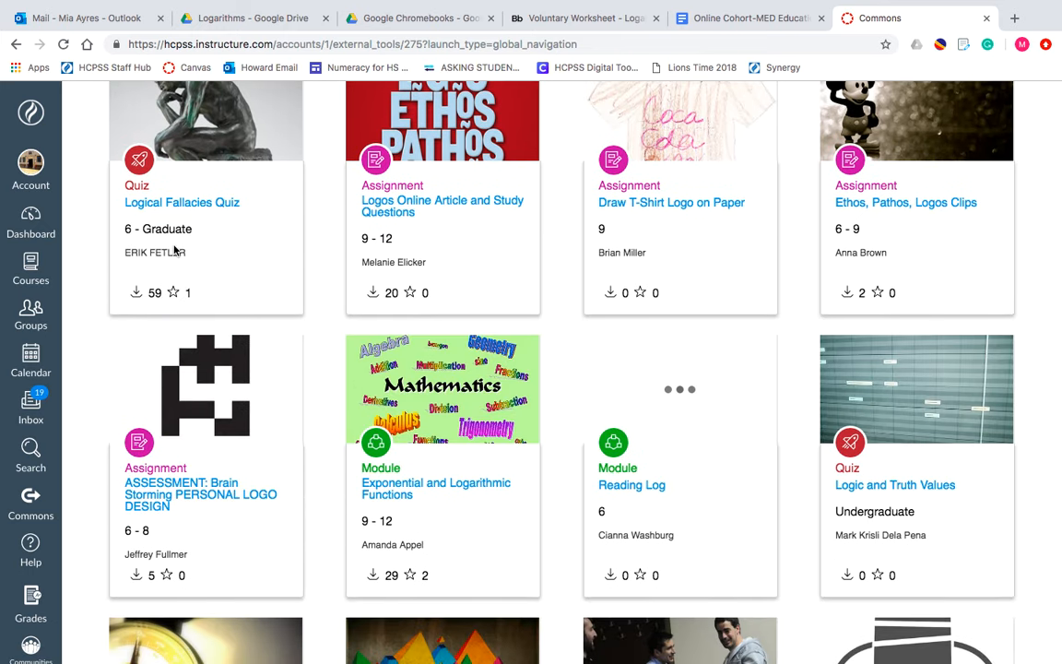
{"action": "scroll", "coordinate": [174, 249], "scroll_direction": "up", "scroll_amount": 20}
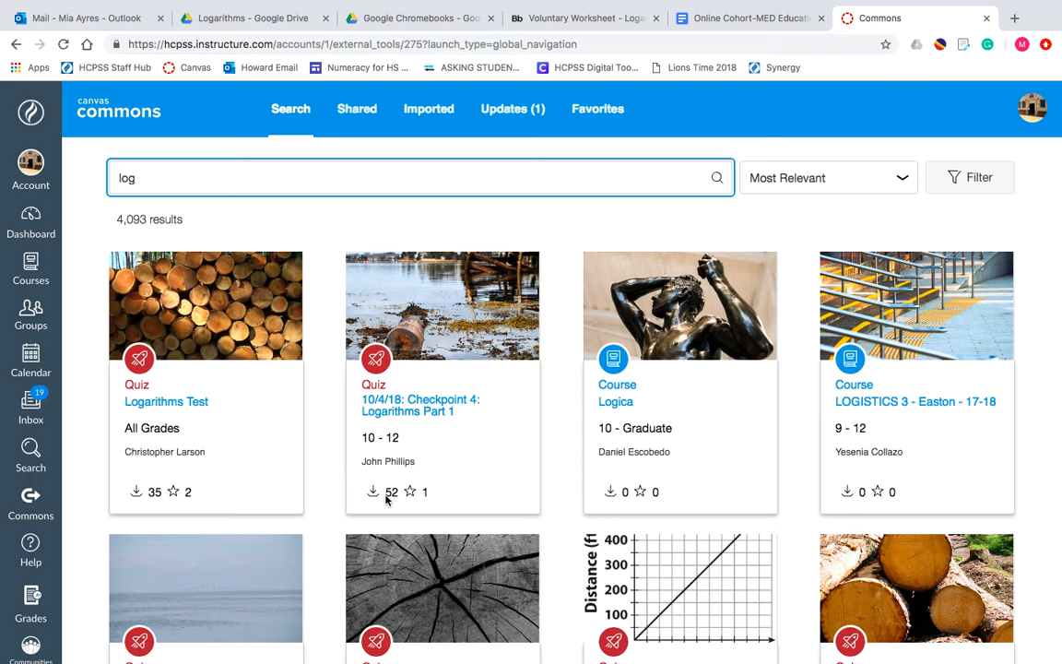
{"action": "left_click", "coordinate": [386, 410]}
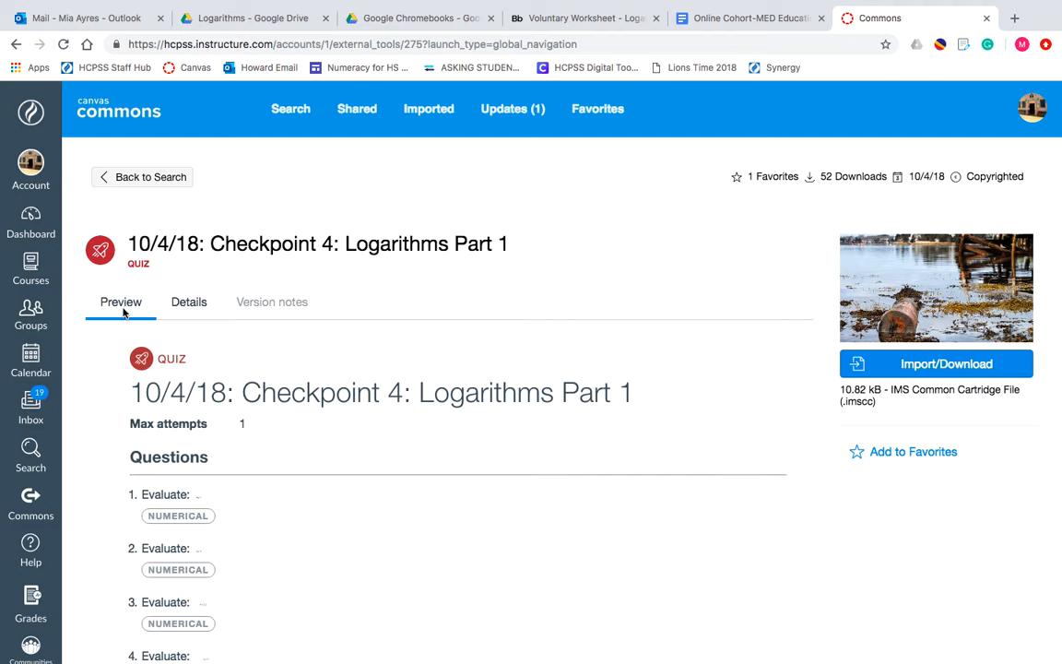
- Read through all of the quiz's questions in its preview
{"action": "scroll", "coordinate": [304, 428], "scroll_direction": "down", "scroll_amount": 5}
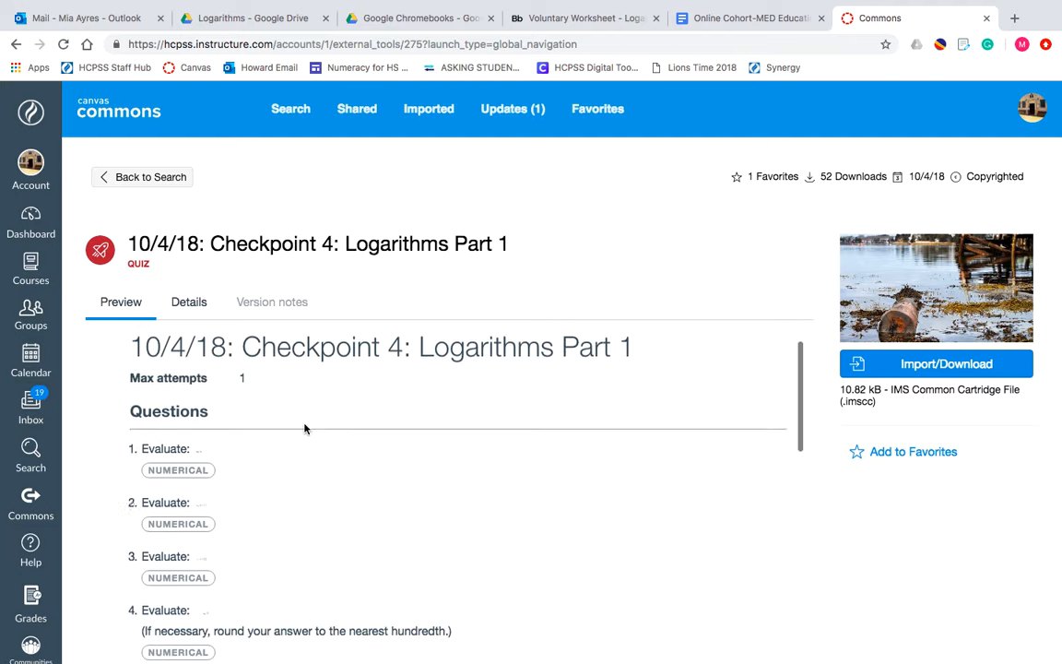
{"action": "scroll", "coordinate": [304, 428], "scroll_direction": "down", "scroll_amount": 6}
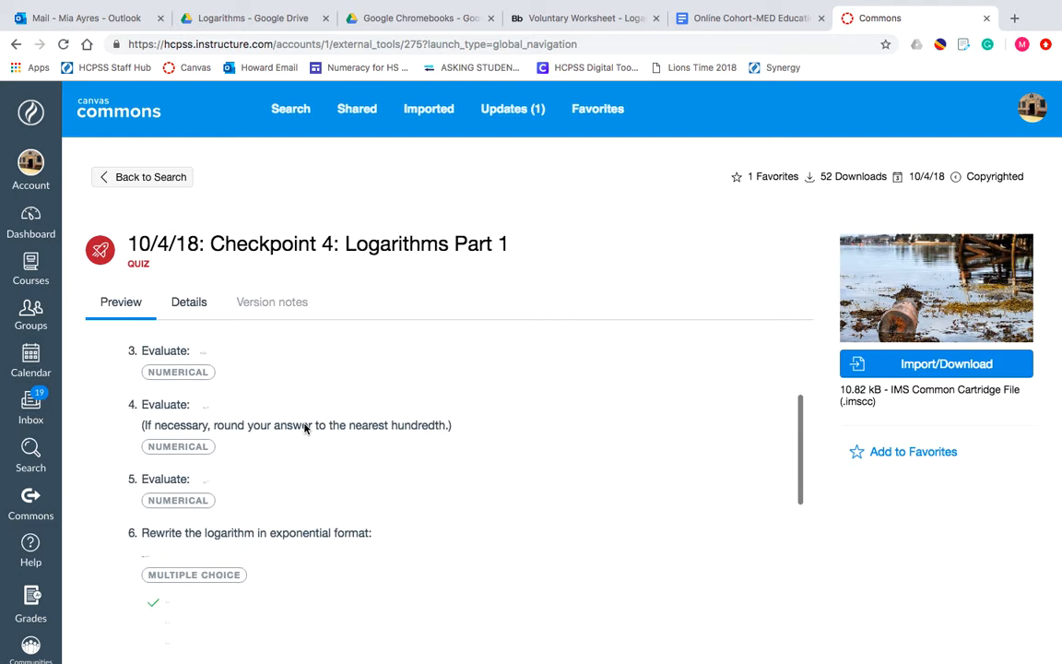
{"action": "scroll", "coordinate": [304, 428], "scroll_direction": "down", "scroll_amount": 8}
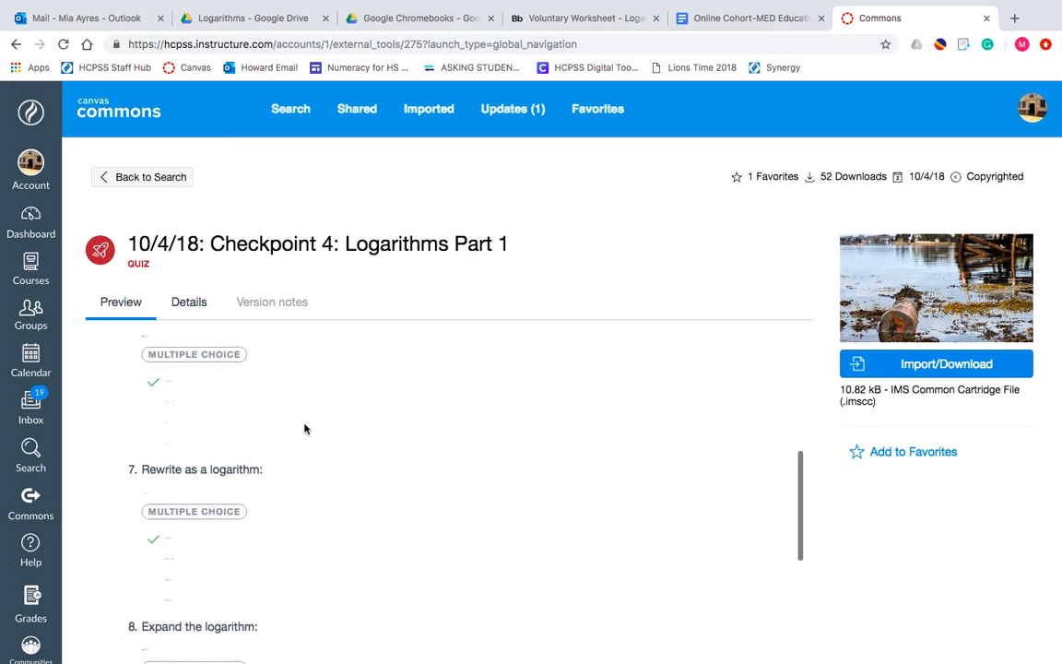
{"action": "scroll", "coordinate": [305, 427], "scroll_direction": "down", "scroll_amount": 10}
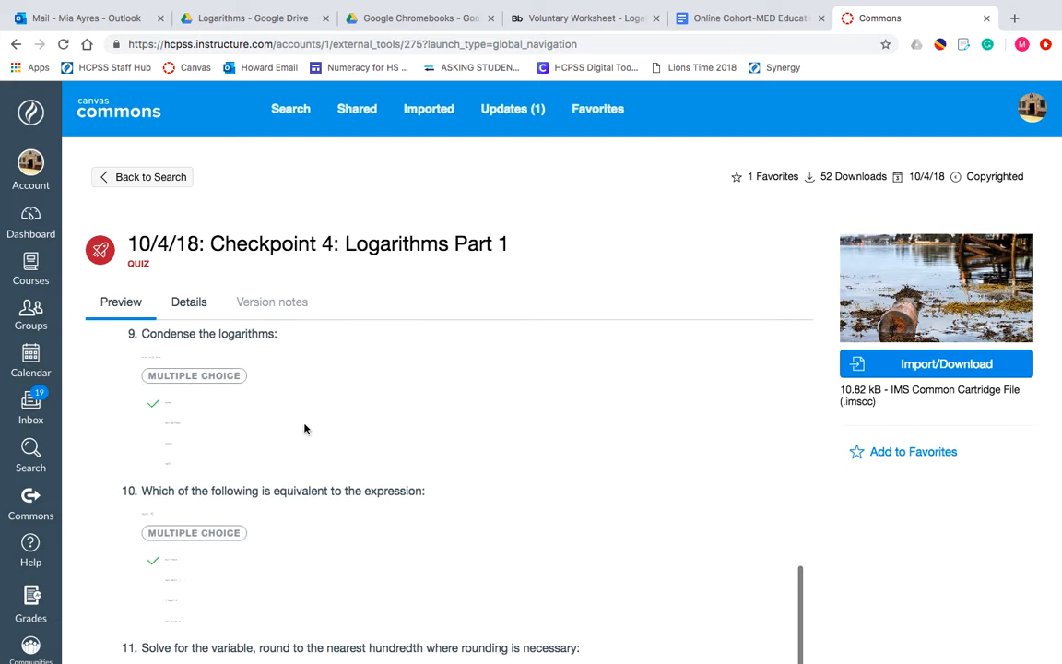
{"action": "scroll", "coordinate": [305, 428], "scroll_direction": "down", "scroll_amount": 5}
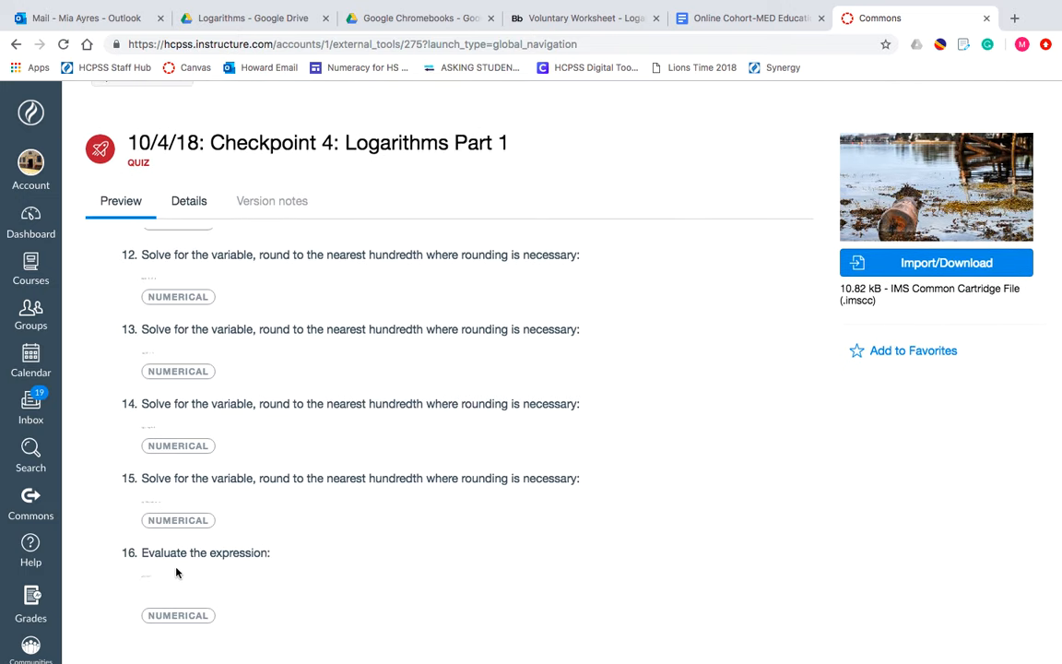
{"action": "scroll", "coordinate": [176, 573], "scroll_direction": "up", "scroll_amount": 20}
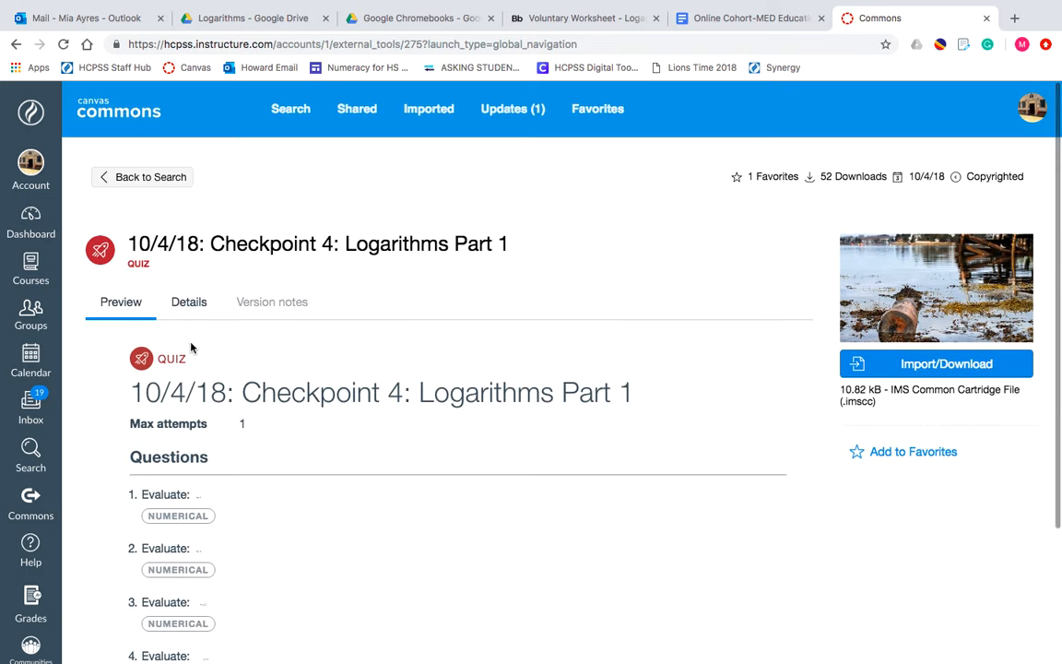
- Examine the quiz's details, including its description, grade level, tags, sharing and reviews
{"action": "left_click", "coordinate": [194, 302]}
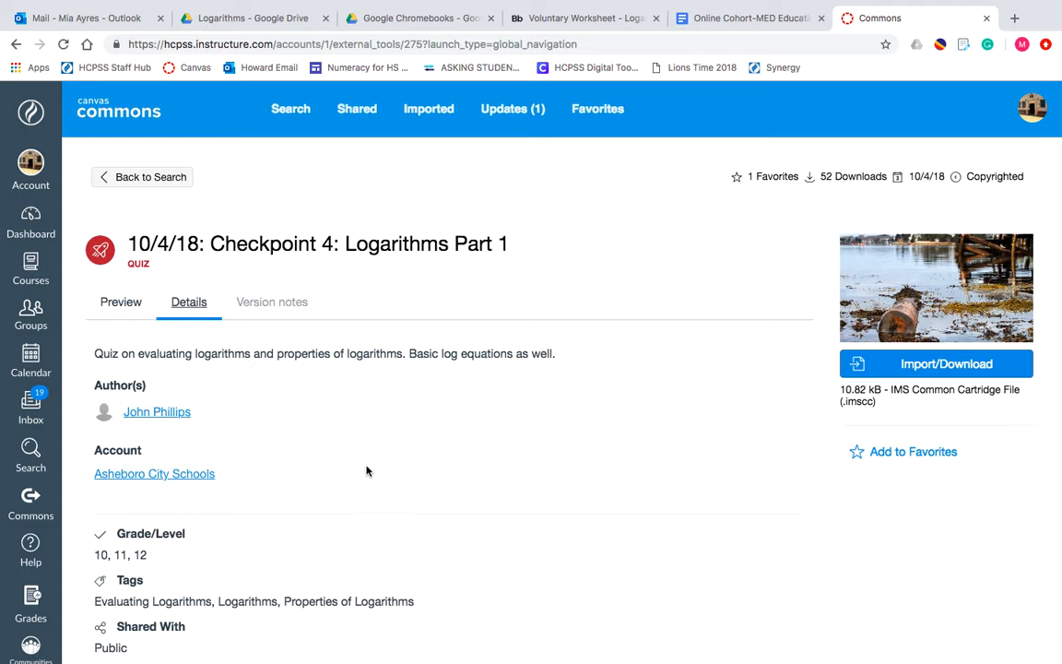
{"action": "scroll", "coordinate": [366, 471], "scroll_direction": "down", "scroll_amount": 2}
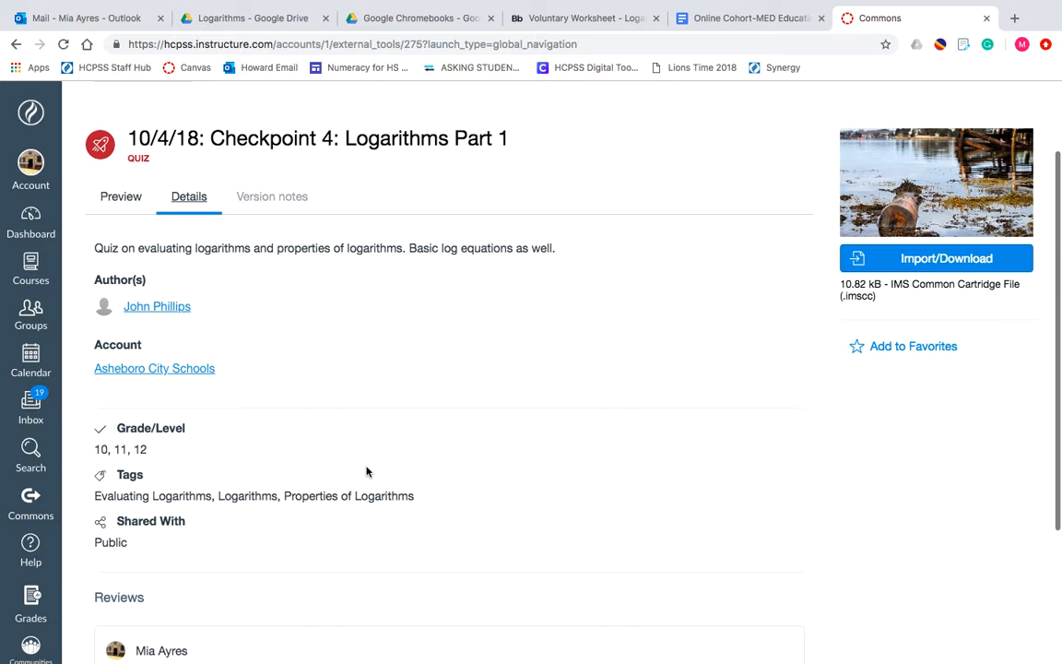
{"action": "scroll", "coordinate": [367, 471], "scroll_direction": "up", "scroll_amount": 2}
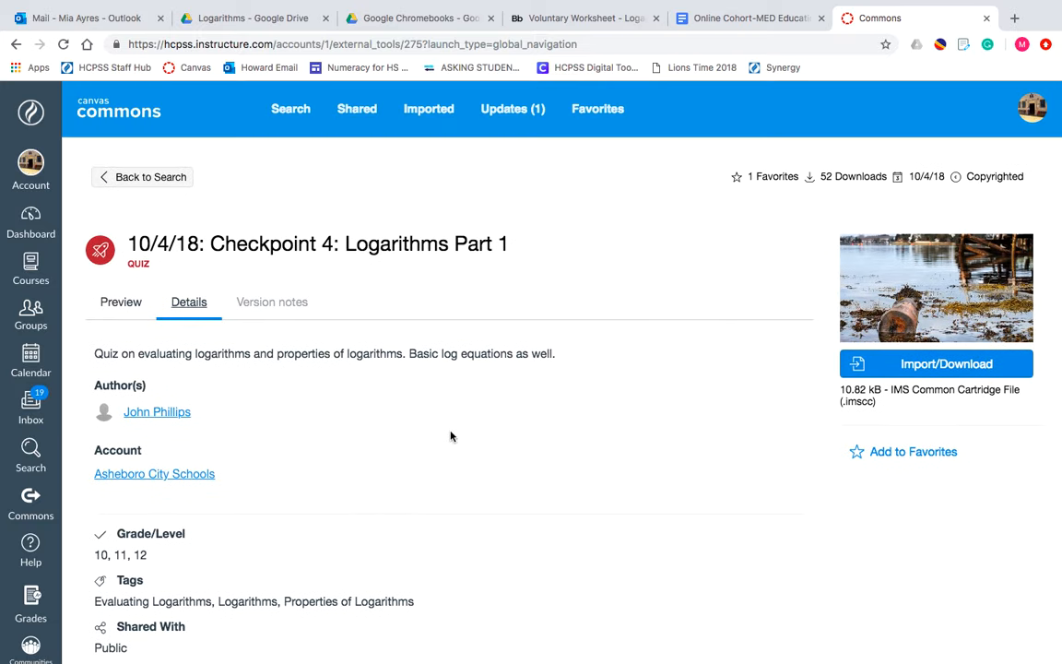
- Import the Checkpoint 4 logarithms quiz into the Adv Algebra & Functions course only
{"action": "left_click", "coordinate": [901, 368]}
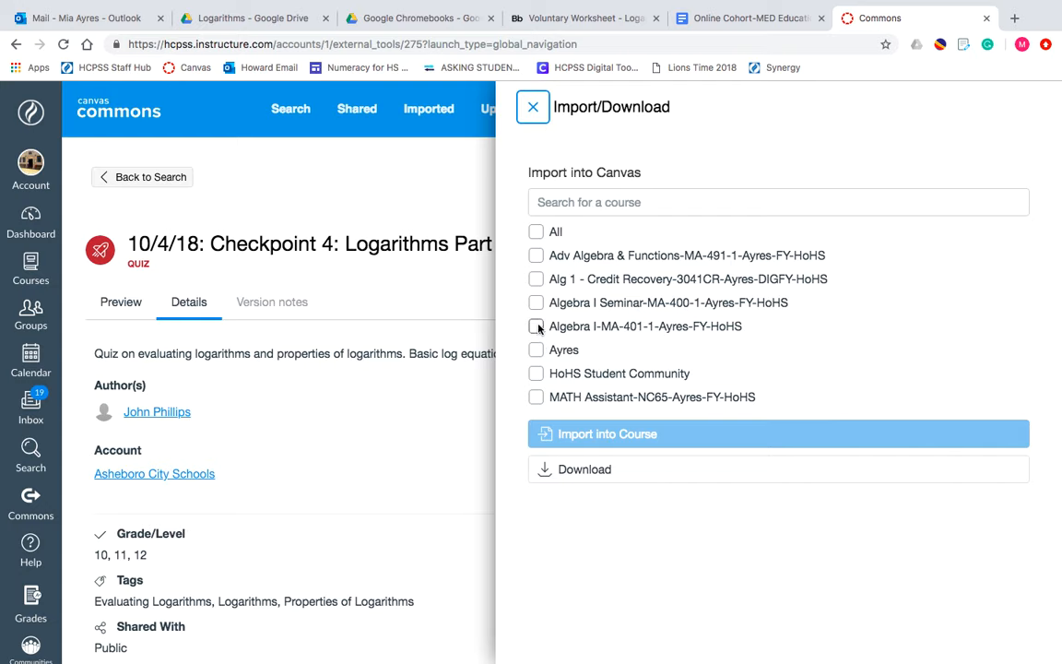
{"action": "left_click", "coordinate": [536, 255]}
{"action": "left_click", "coordinate": [535, 279]}
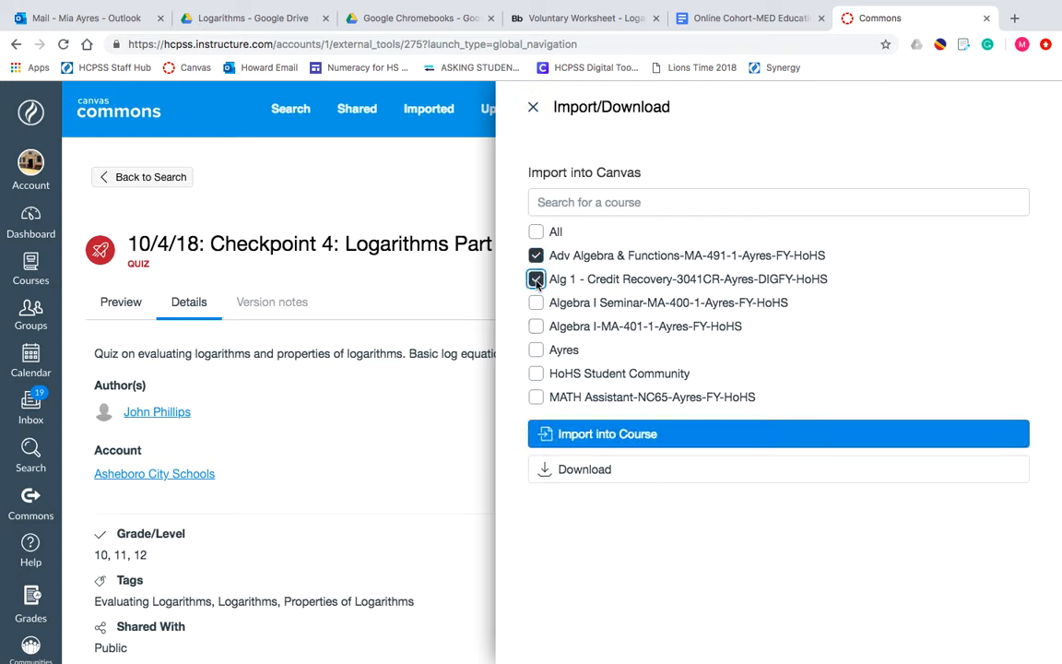
{"action": "left_click", "coordinate": [536, 302]}
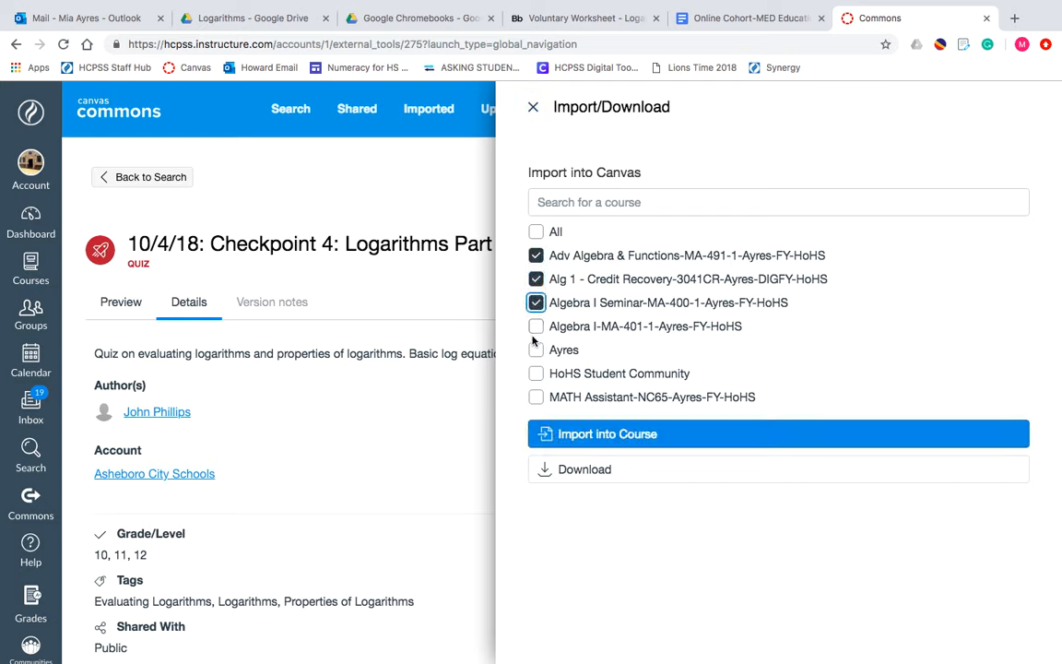
{"action": "left_click", "coordinate": [536, 280]}
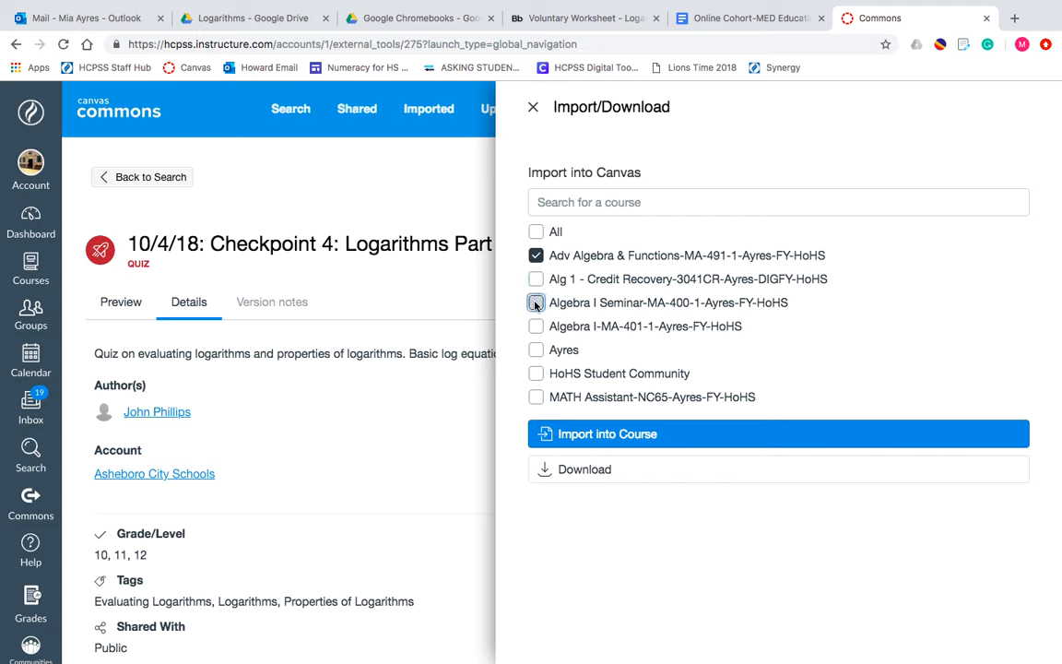
{"action": "left_click", "coordinate": [536, 303]}
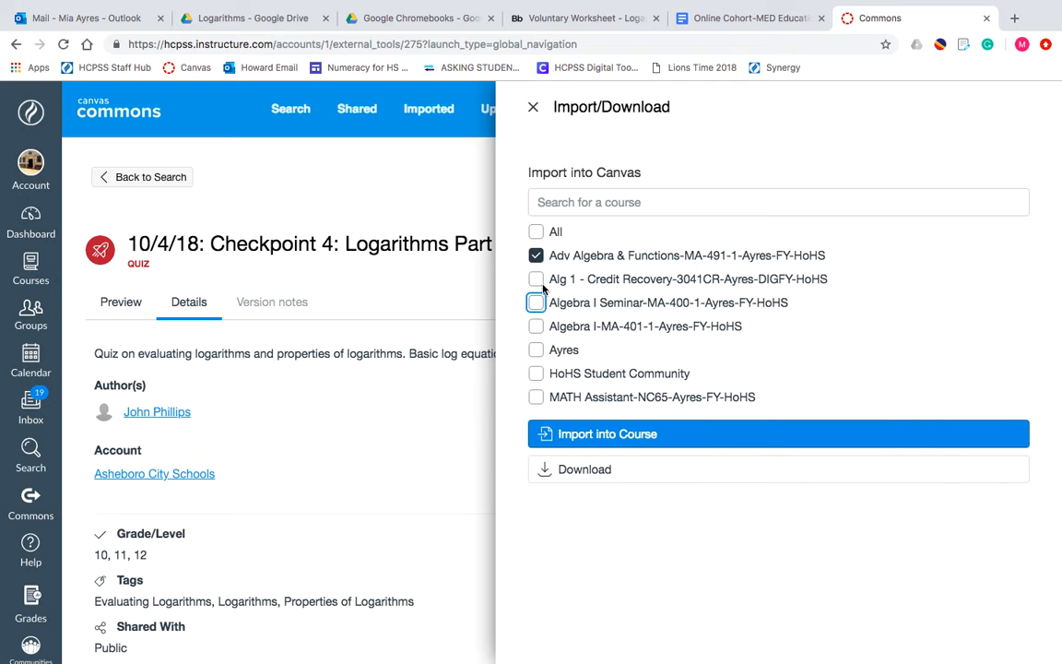
{"action": "left_click", "coordinate": [595, 435]}
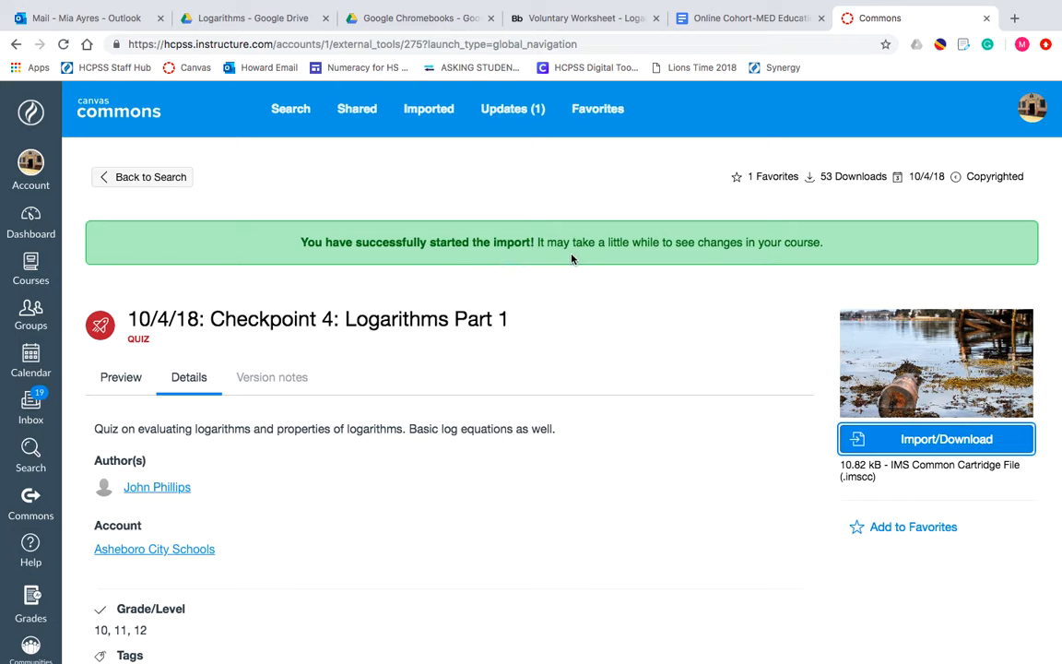
{"action": "left_click_drag", "start_coordinate": [609, 242], "coordinate": [808, 242]}
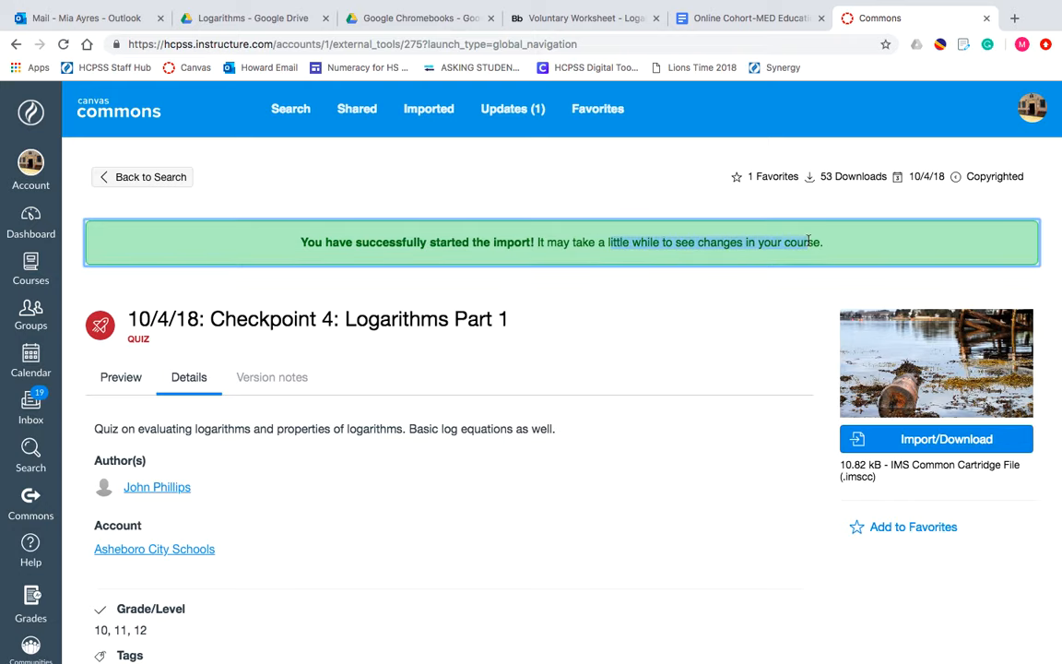
{"action": "left_click", "coordinate": [828, 246]}
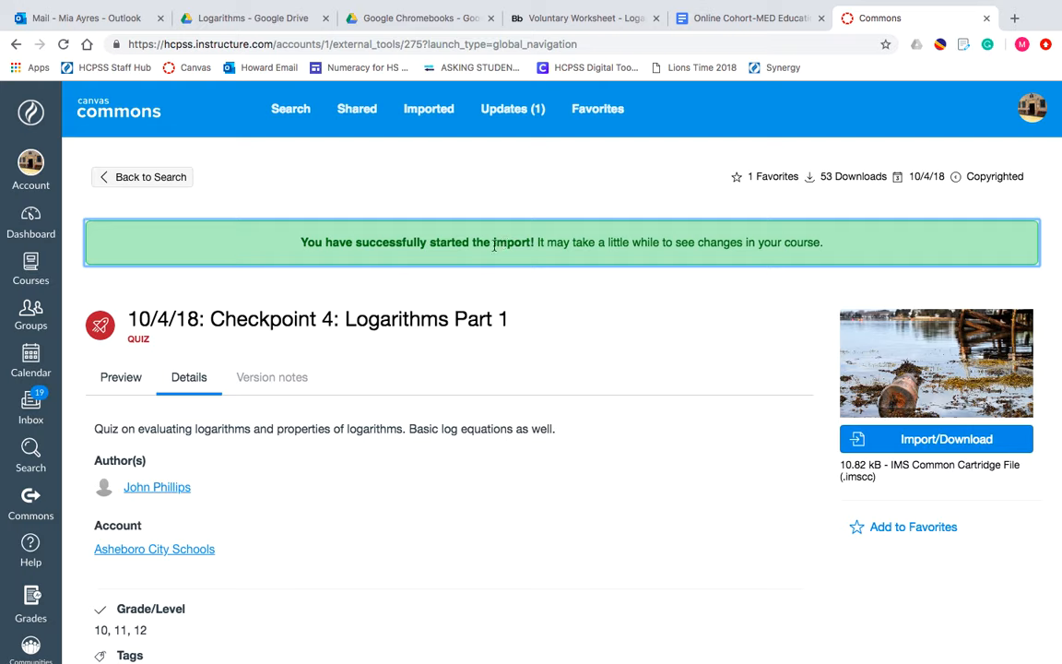
- Go to the Adv Algebra & Functions course and show its list of quizzes
{"action": "left_click", "coordinate": [31, 268]}
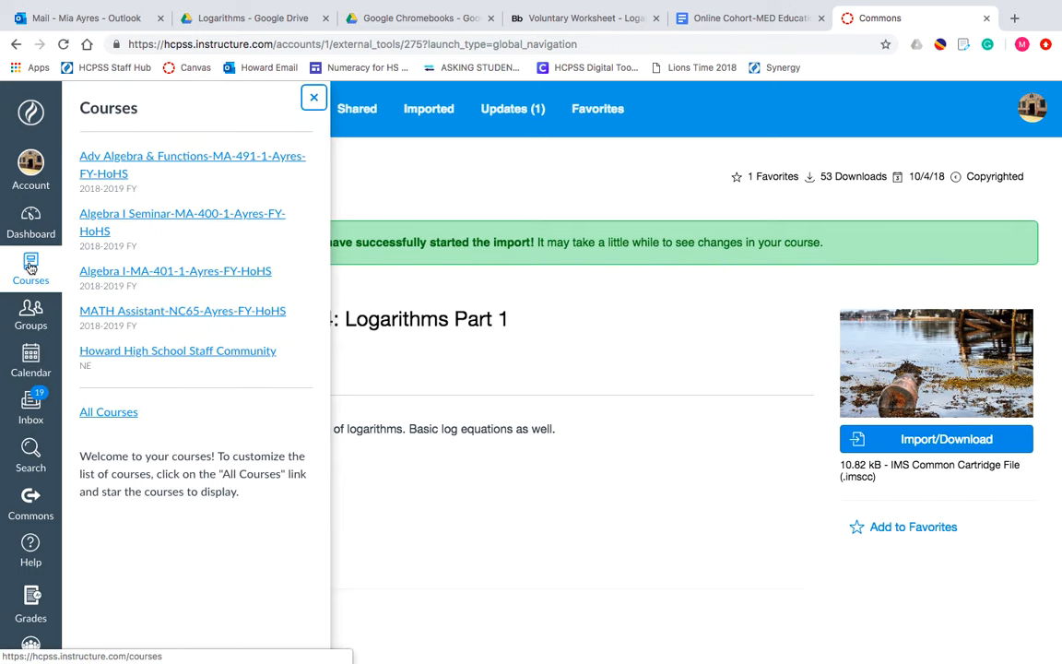
{"action": "left_click", "coordinate": [119, 166]}
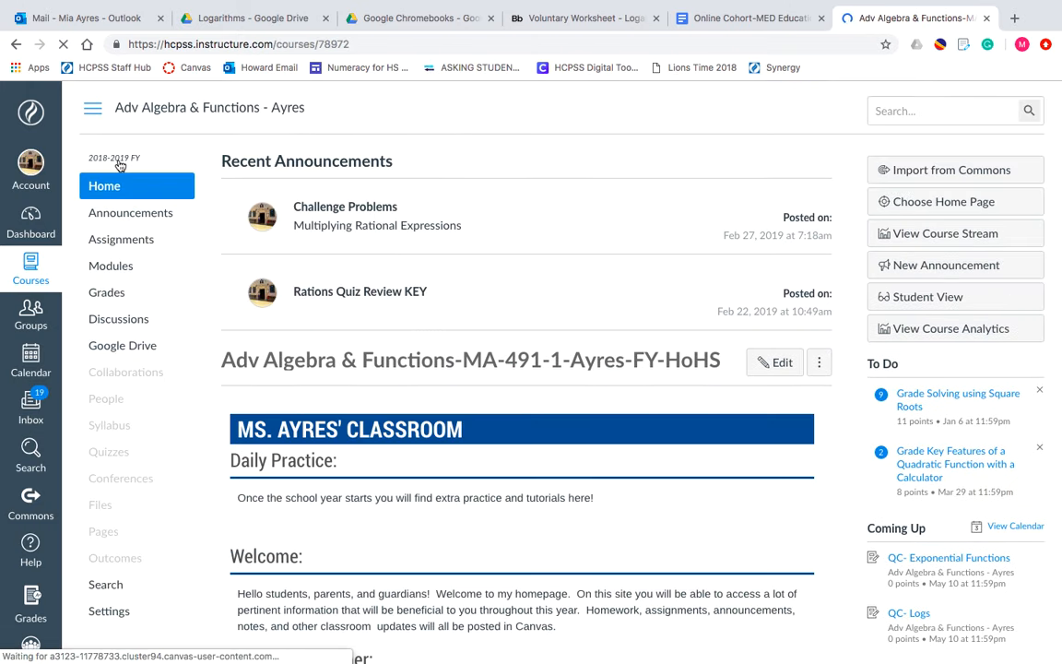
{"action": "left_click", "coordinate": [107, 451]}
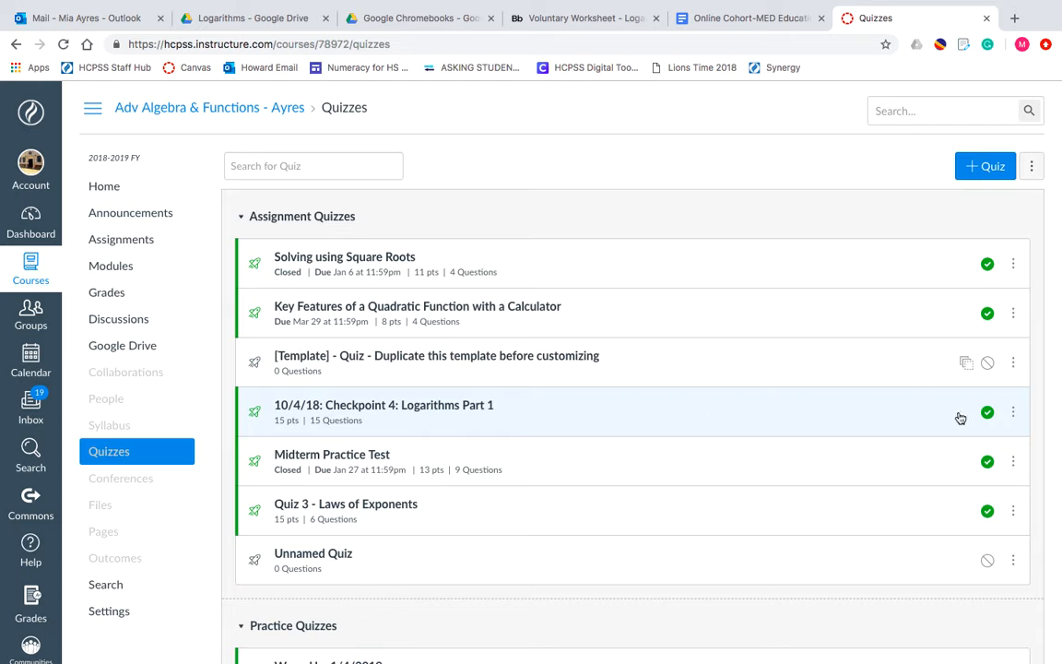
- Unpublish the imported "10/4/18: Checkpoint 4: Logarithms Part 1" quiz and open its page
{"action": "left_click", "coordinate": [989, 414]}
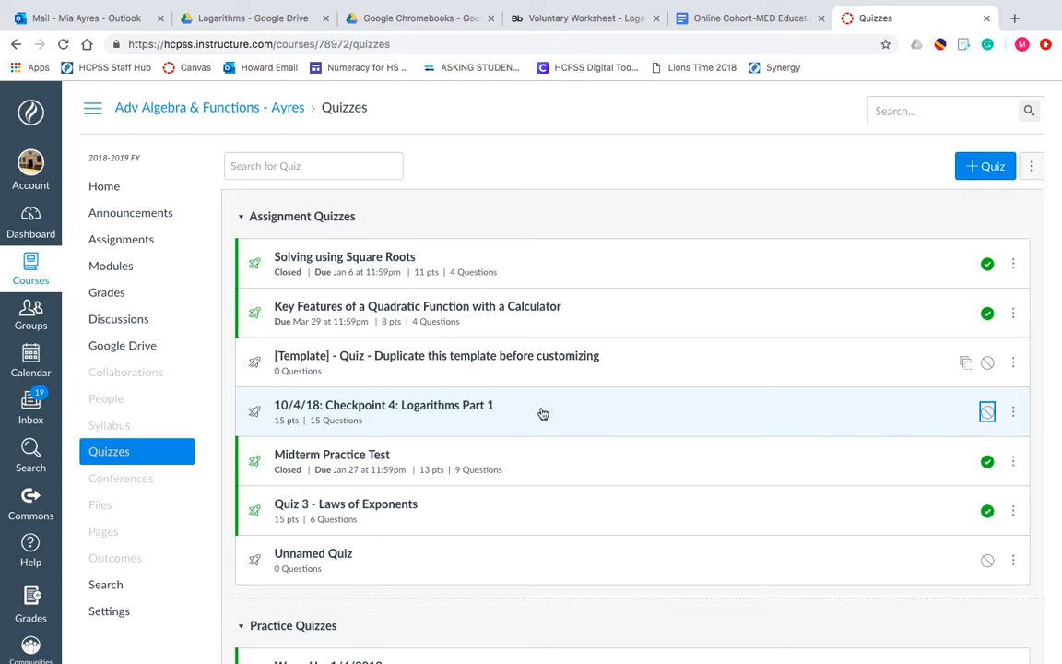
{"action": "left_click", "coordinate": [453, 407]}
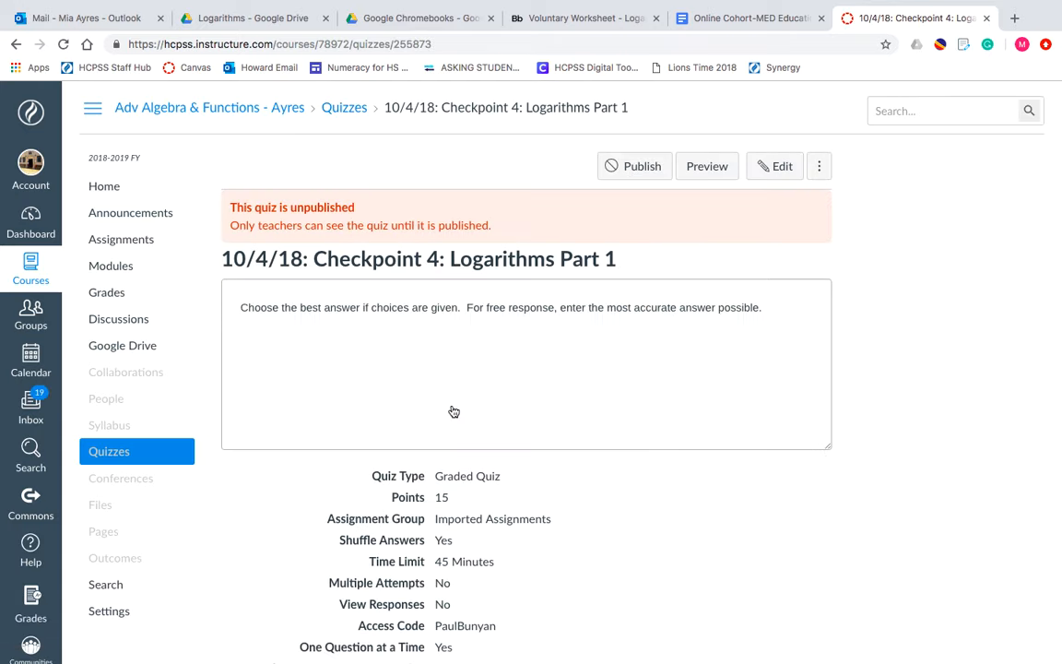
- Review the quiz's settings summary, preview the draft quiz as a student sees it, and advance to its second question
{"action": "scroll", "coordinate": [453, 411], "scroll_direction": "down", "scroll_amount": 4}
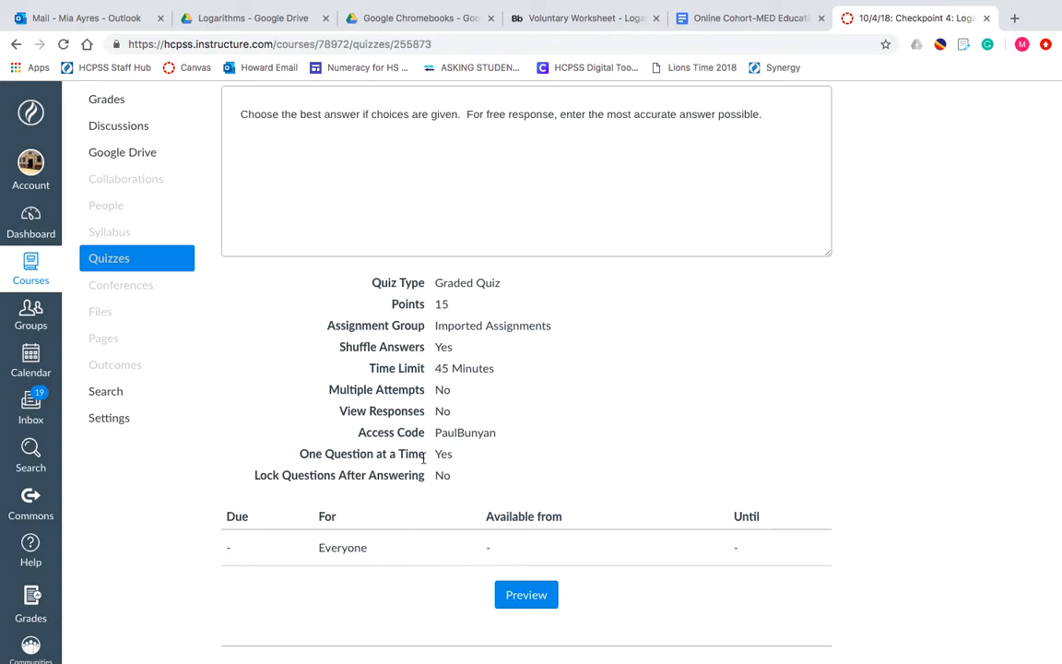
{"action": "scroll", "coordinate": [423, 458], "scroll_direction": "up", "scroll_amount": 5}
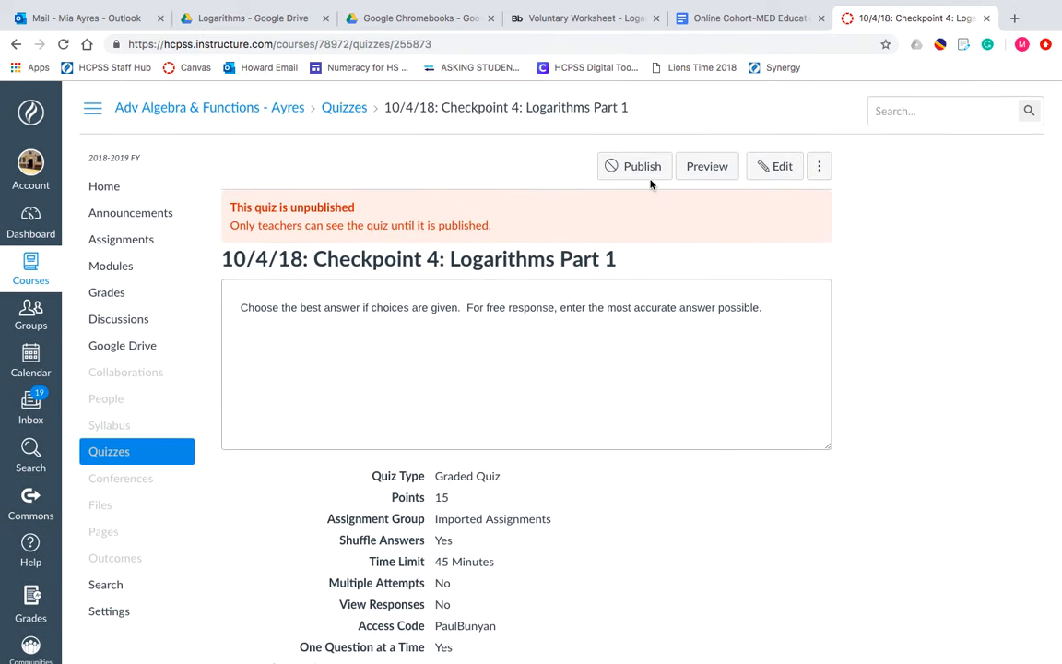
{"action": "left_click", "coordinate": [687, 173]}
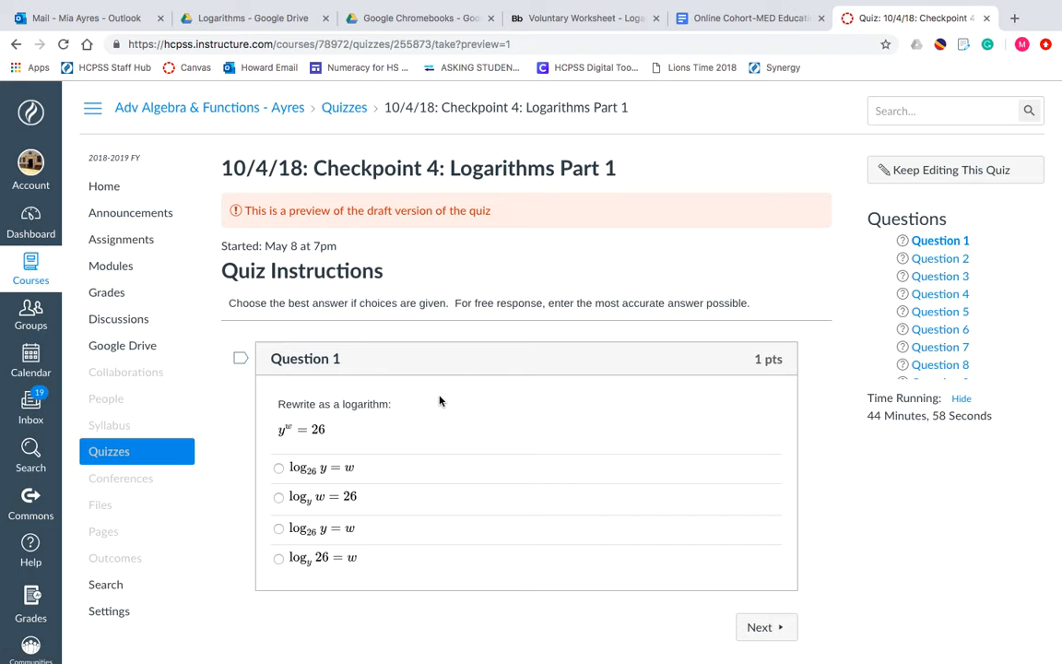
{"action": "scroll", "coordinate": [440, 400], "scroll_direction": "down", "scroll_amount": 2}
{"action": "scroll", "coordinate": [440, 400], "scroll_direction": "up", "scroll_amount": 2}
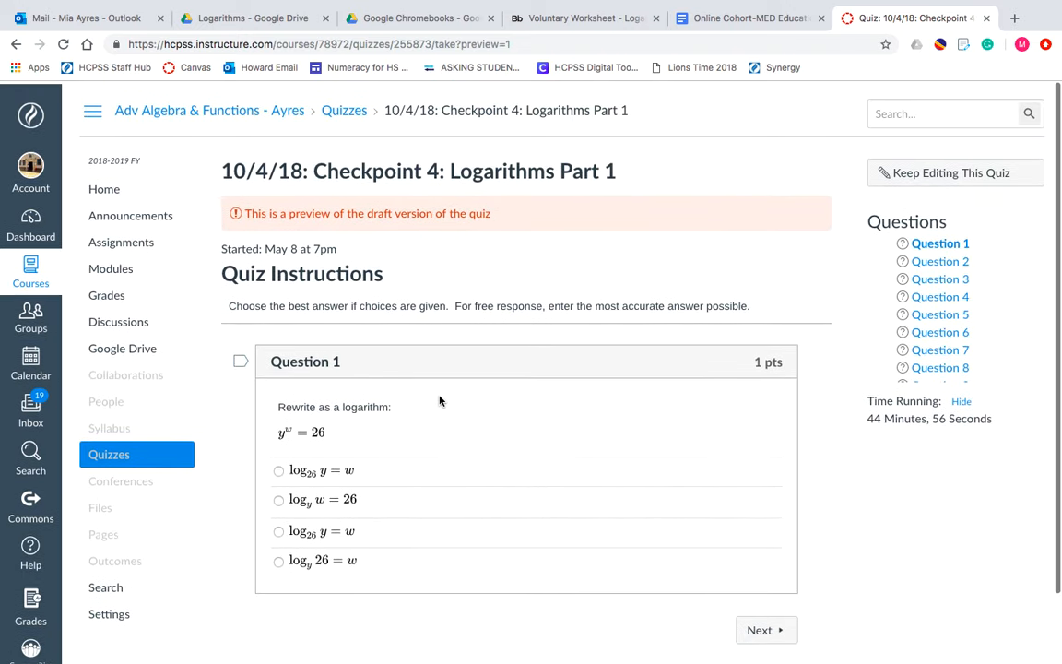
{"action": "scroll", "coordinate": [439, 399], "scroll_direction": "down", "scroll_amount": 2}
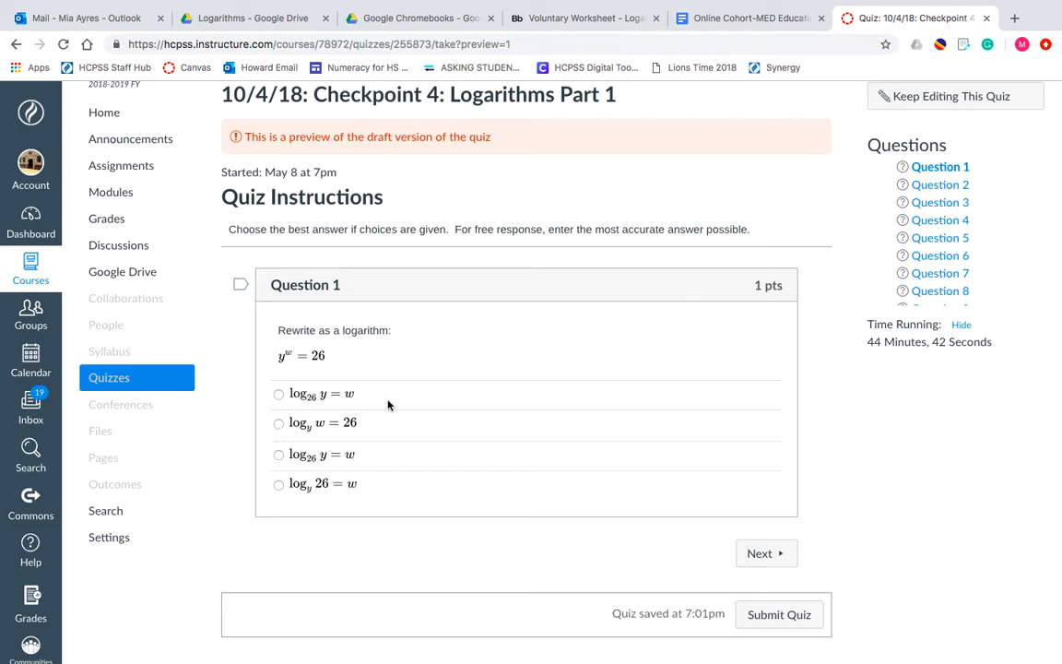
{"action": "left_click", "coordinate": [764, 556]}
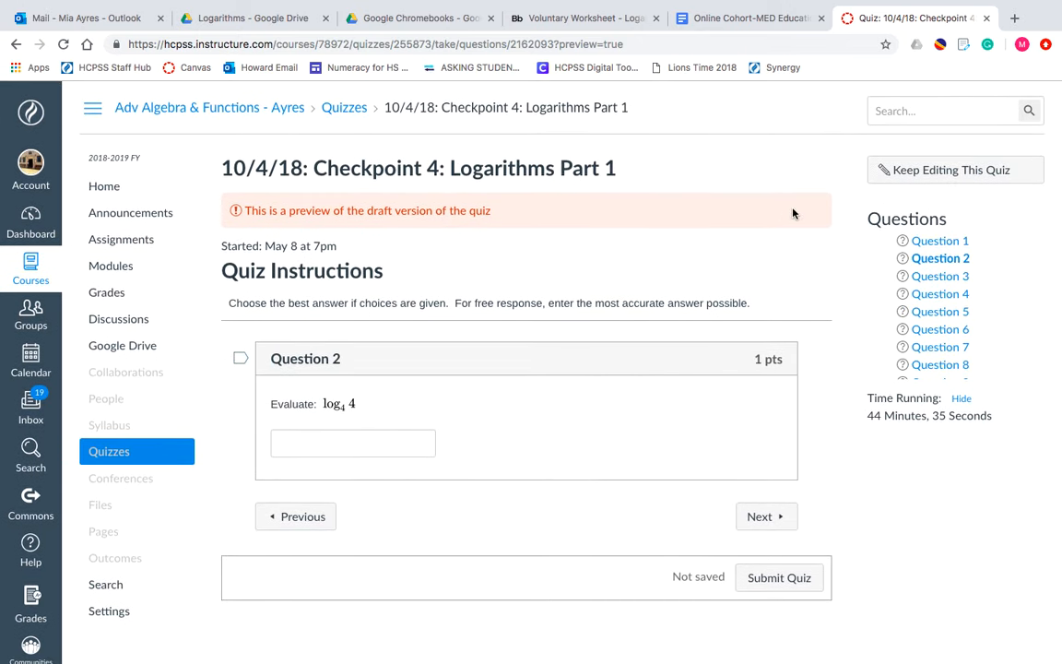
- Leave the preview to edit the Checkpoint 4 logarithms quiz, and review its instructions and detail settings
{"action": "left_click", "coordinate": [916, 172]}
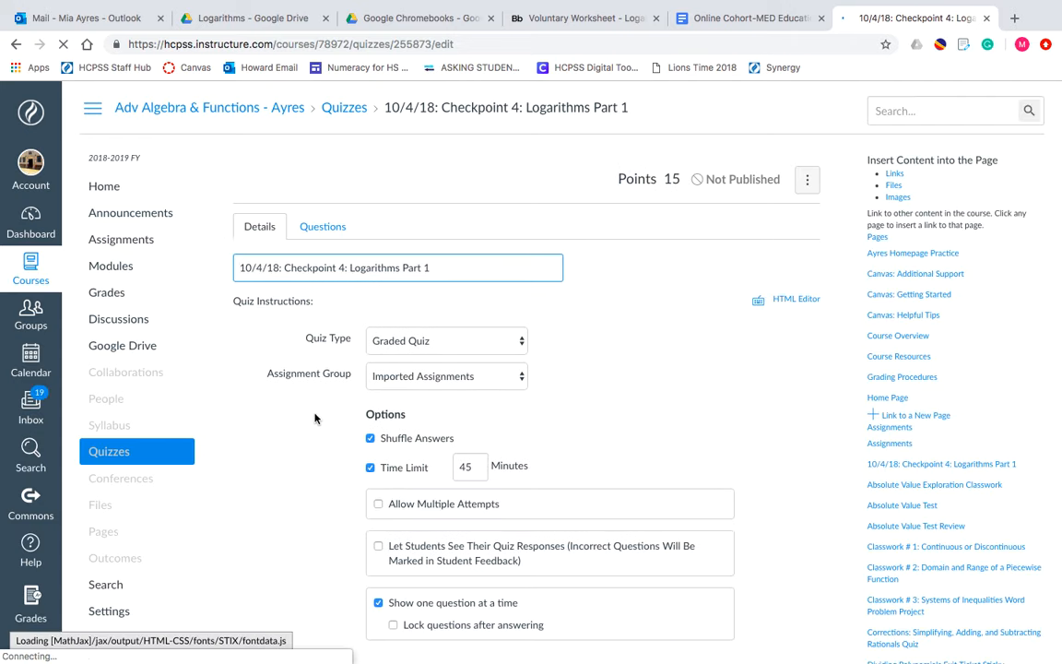
{"action": "scroll", "coordinate": [318, 412], "scroll_direction": "down", "scroll_amount": 3}
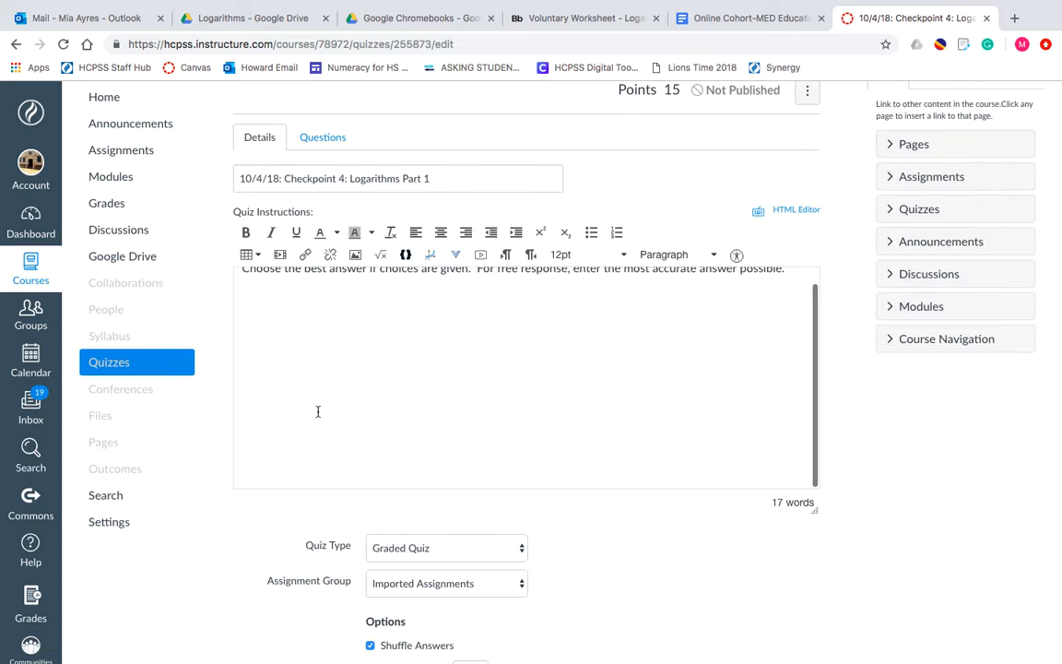
{"action": "scroll", "coordinate": [318, 412], "scroll_direction": "up", "scroll_amount": 3}
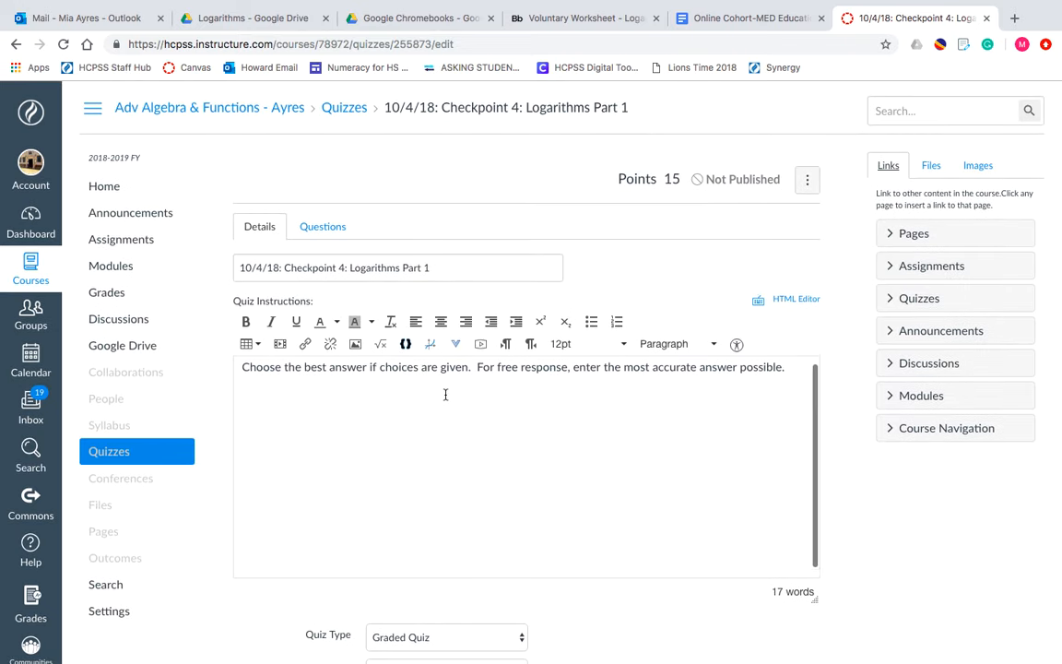
{"action": "scroll", "coordinate": [443, 393], "scroll_direction": "down", "scroll_amount": 1}
{"action": "scroll", "coordinate": [548, 491], "scroll_direction": "down", "scroll_amount": 5}
{"action": "scroll", "coordinate": [547, 498], "scroll_direction": "down", "scroll_amount": 3}
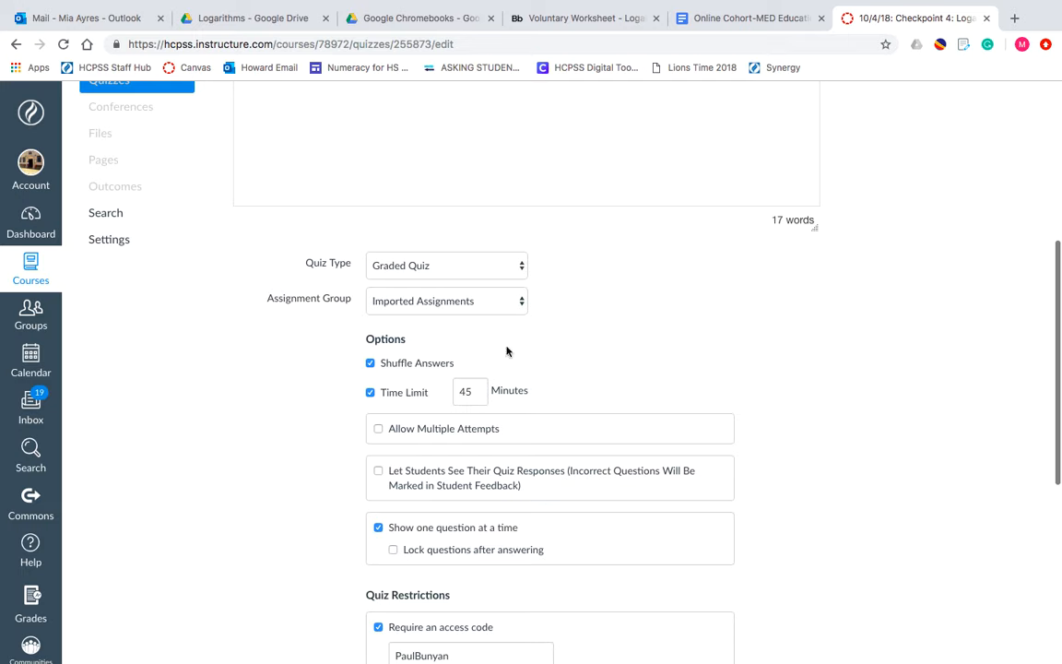
- Examine the available quiz types and assignment groups, along with the quiz's options and access restrictions
{"action": "left_click", "coordinate": [484, 264]}
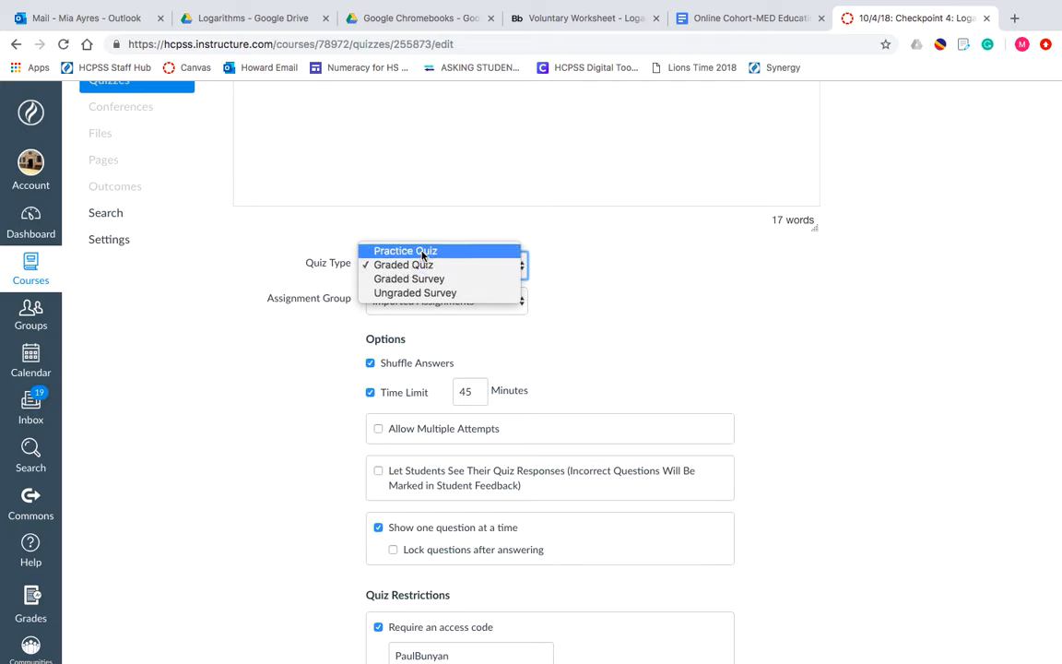
{"action": "left_click", "coordinate": [405, 301]}
{"action": "left_click", "coordinate": [425, 300]}
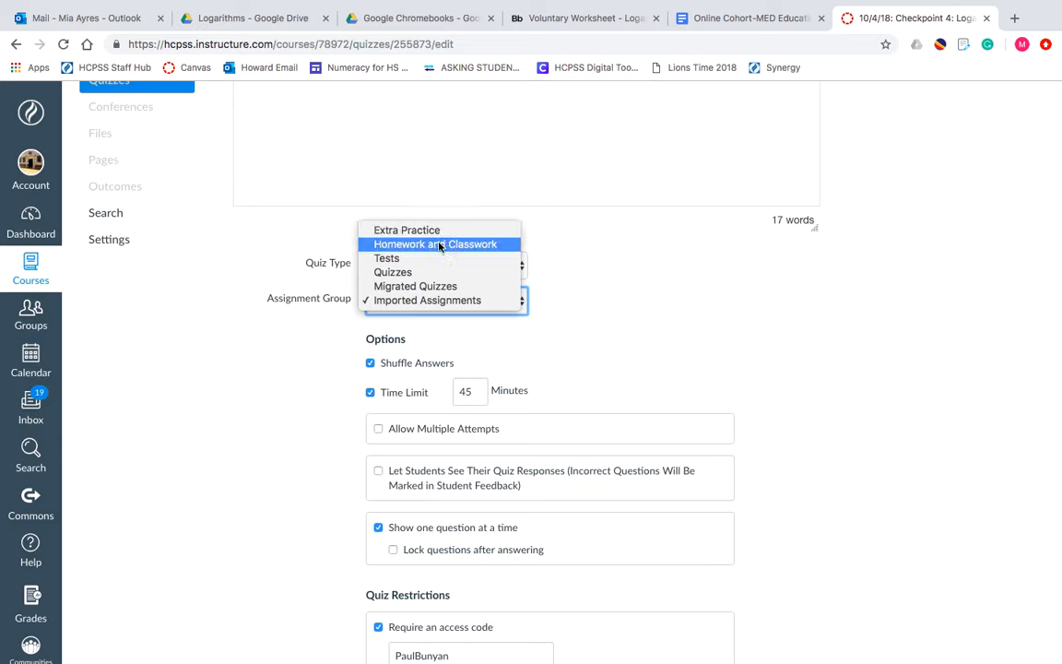
{"action": "left_click", "coordinate": [307, 315]}
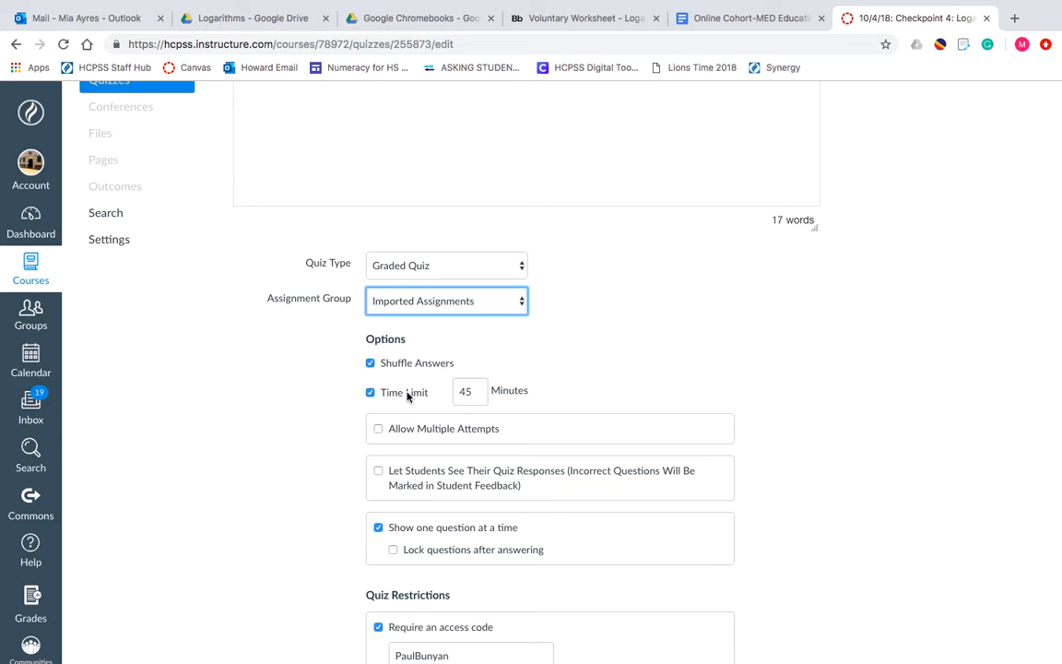
{"action": "scroll", "coordinate": [473, 378], "scroll_direction": "down", "scroll_amount": 2}
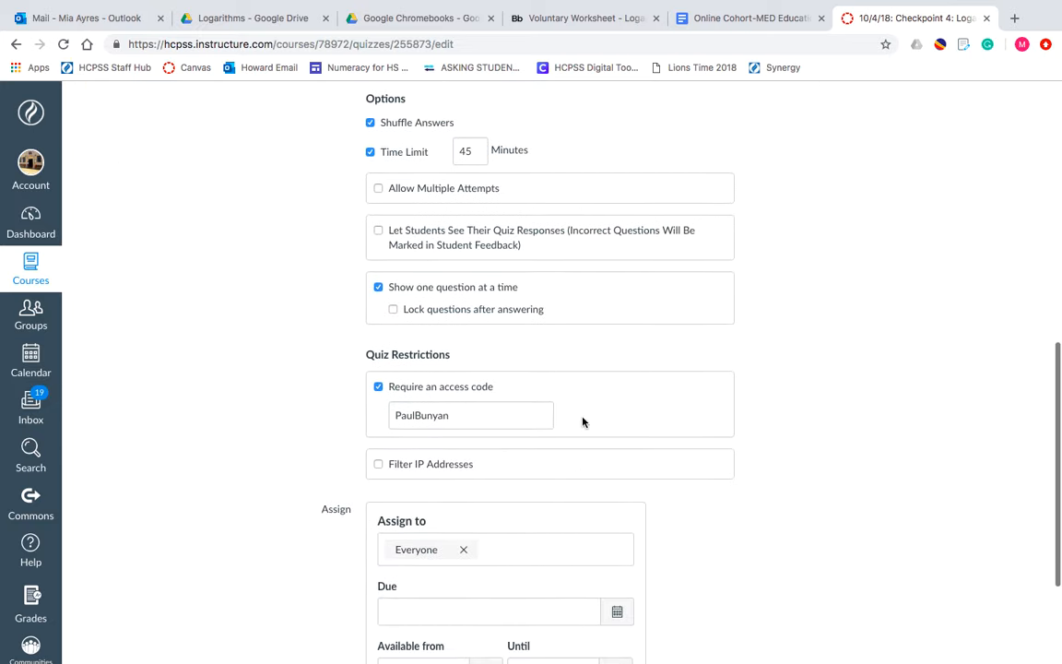
{"action": "scroll", "coordinate": [583, 420], "scroll_direction": "up", "scroll_amount": 5}
{"action": "scroll", "coordinate": [582, 418], "scroll_direction": "up", "scroll_amount": 1}
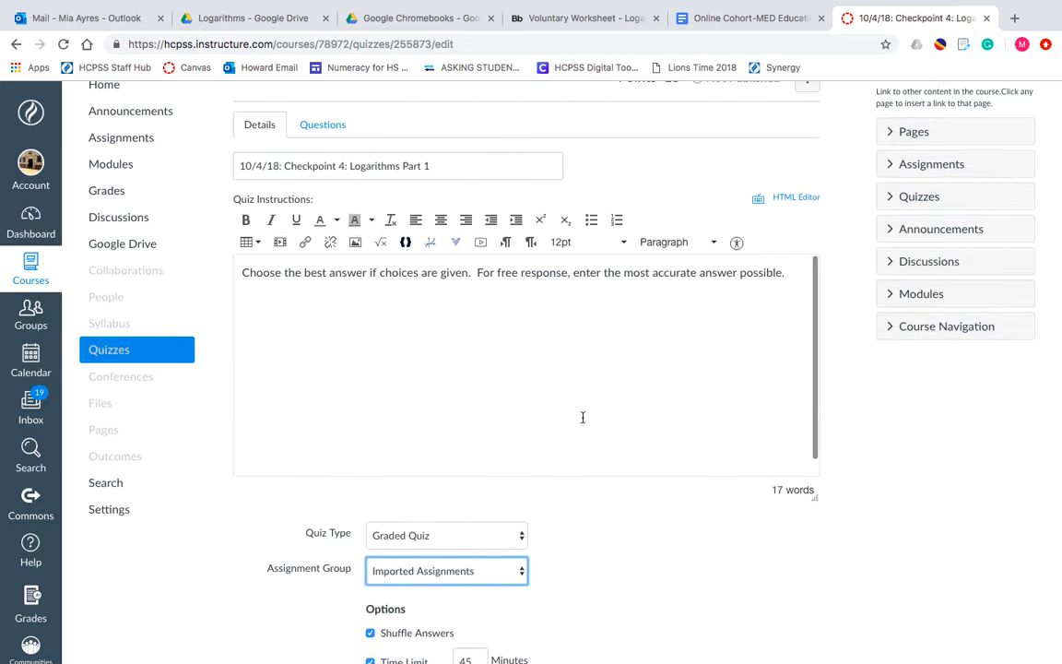
- Show the quiz's questions and open the Log Eval 1 question for editing to review its text and answer settings
{"action": "left_click", "coordinate": [328, 126]}
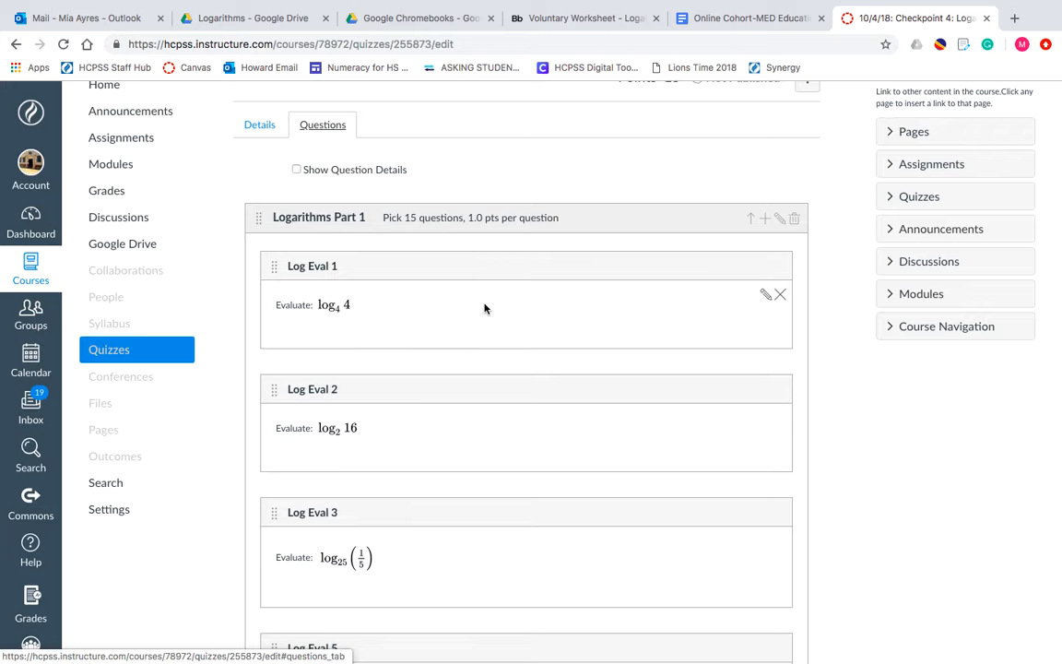
{"action": "scroll", "coordinate": [486, 308], "scroll_direction": "down", "scroll_amount": 2}
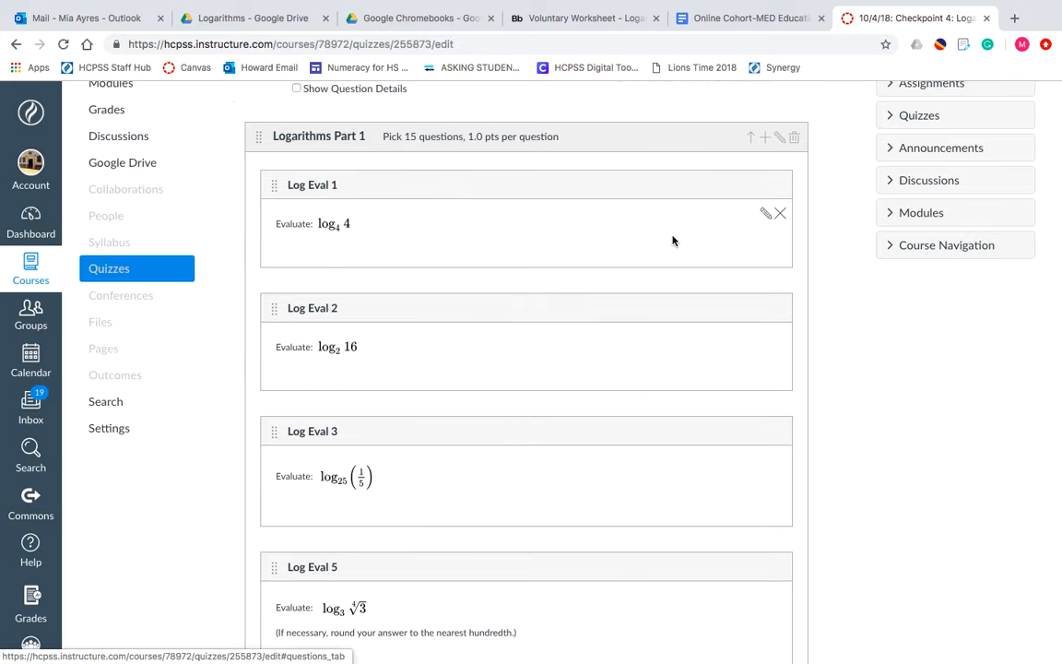
{"action": "left_click", "coordinate": [766, 216]}
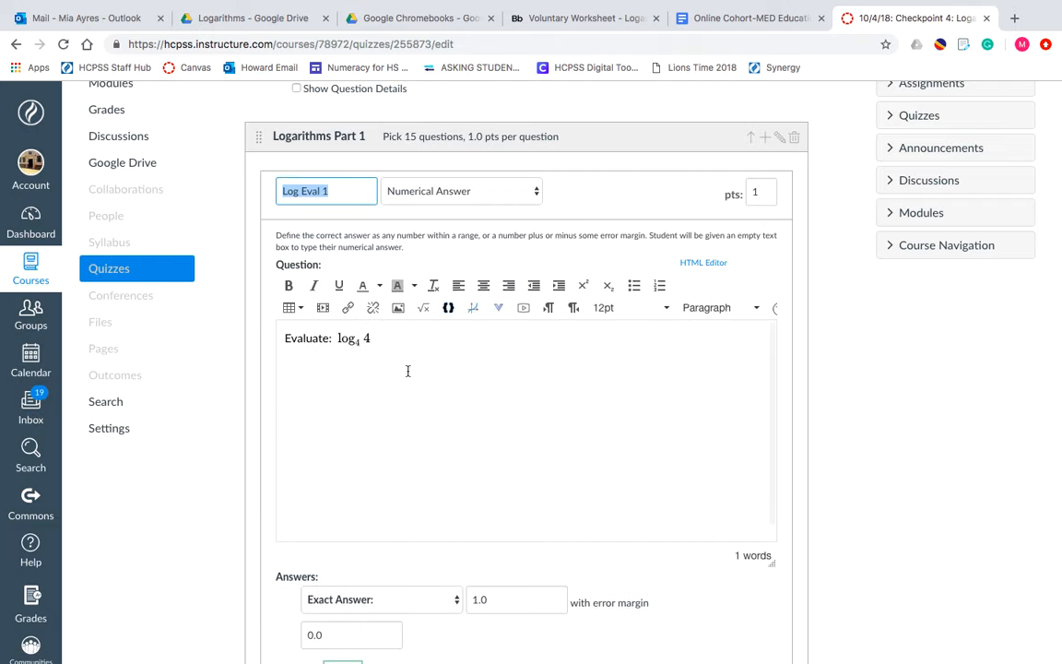
{"action": "scroll", "coordinate": [771, 449], "scroll_direction": "down", "scroll_amount": 1}
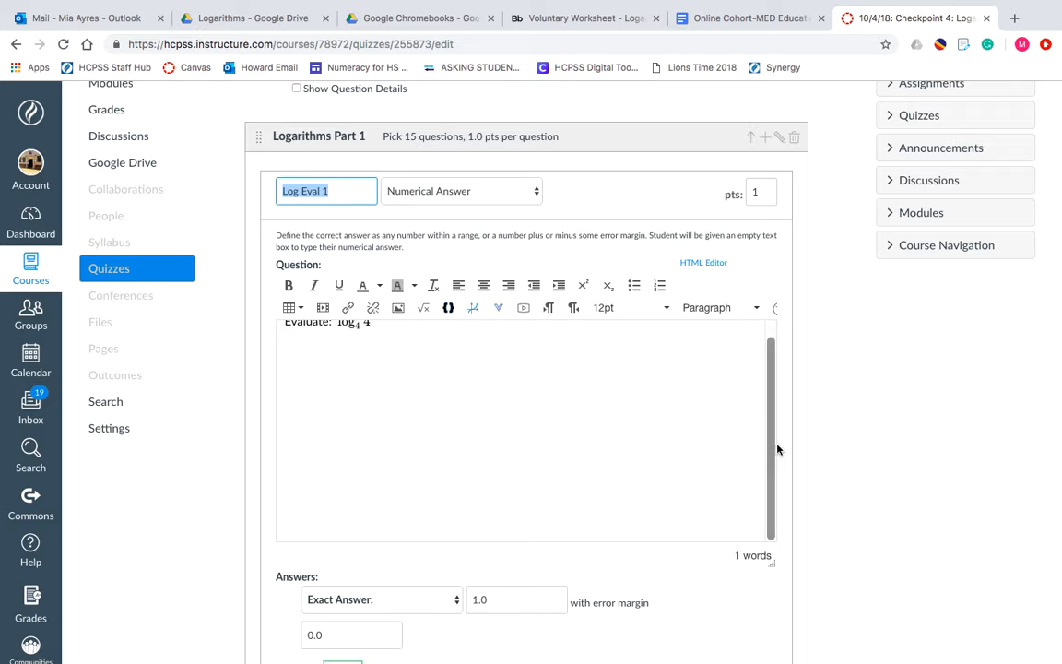
{"action": "scroll", "coordinate": [830, 486], "scroll_direction": "down", "scroll_amount": 3}
{"action": "scroll", "coordinate": [896, 486], "scroll_direction": "down", "scroll_amount": 1}
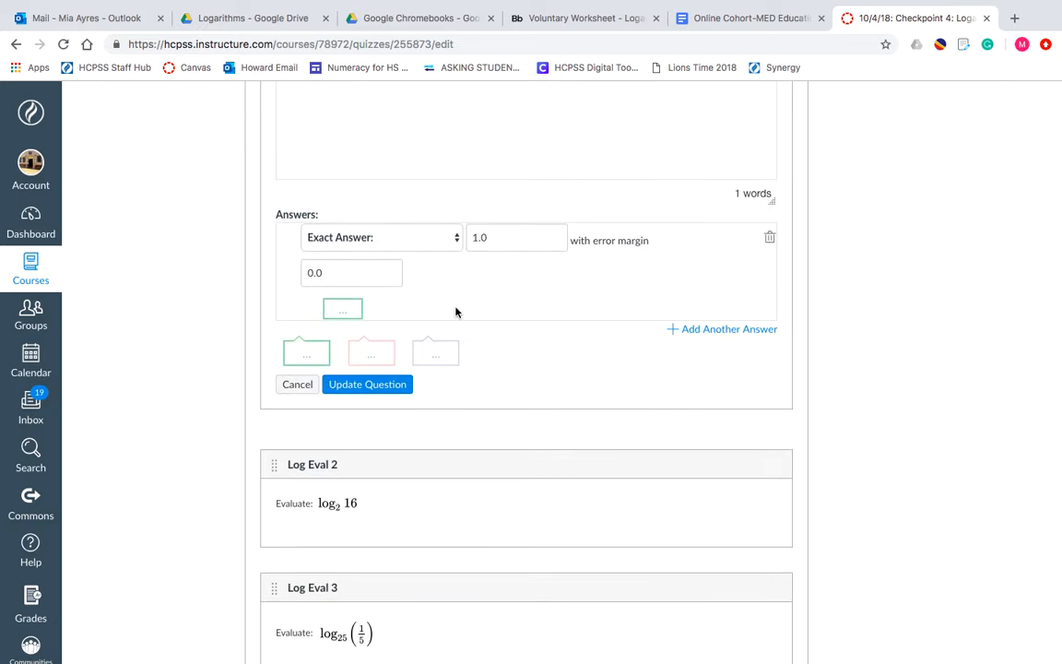
{"action": "scroll", "coordinate": [455, 312], "scroll_direction": "down", "scroll_amount": 2}
{"action": "scroll", "coordinate": [456, 311], "scroll_direction": "up", "scroll_amount": 5}
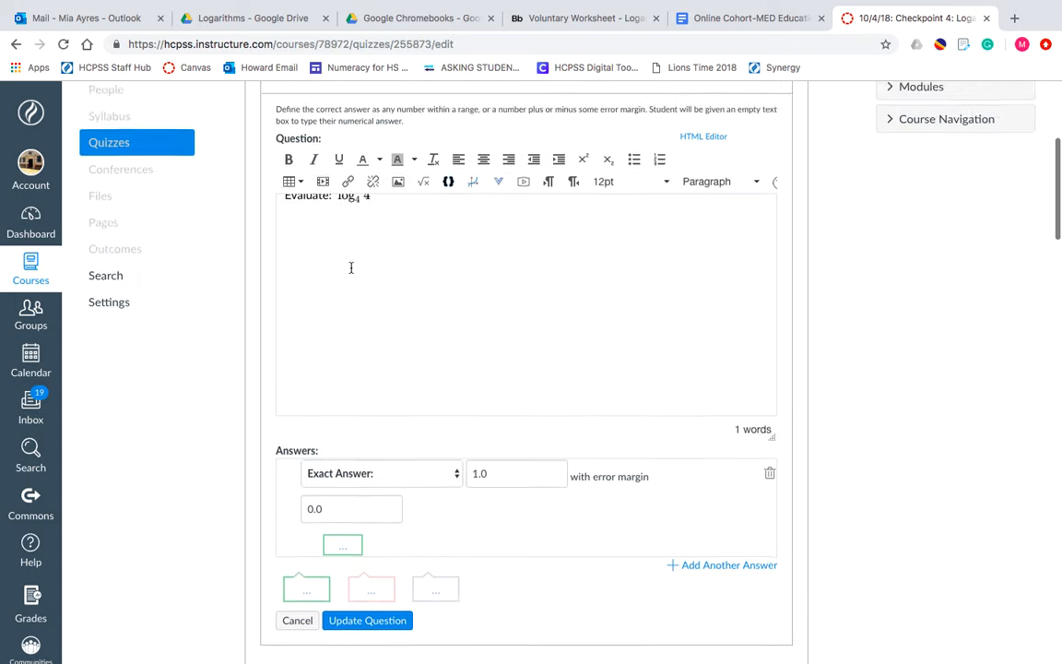
- Examine the question types available for the Log Eval 1 question
{"action": "scroll", "coordinate": [351, 268], "scroll_direction": "up", "scroll_amount": 2}
{"action": "left_click", "coordinate": [423, 174]}
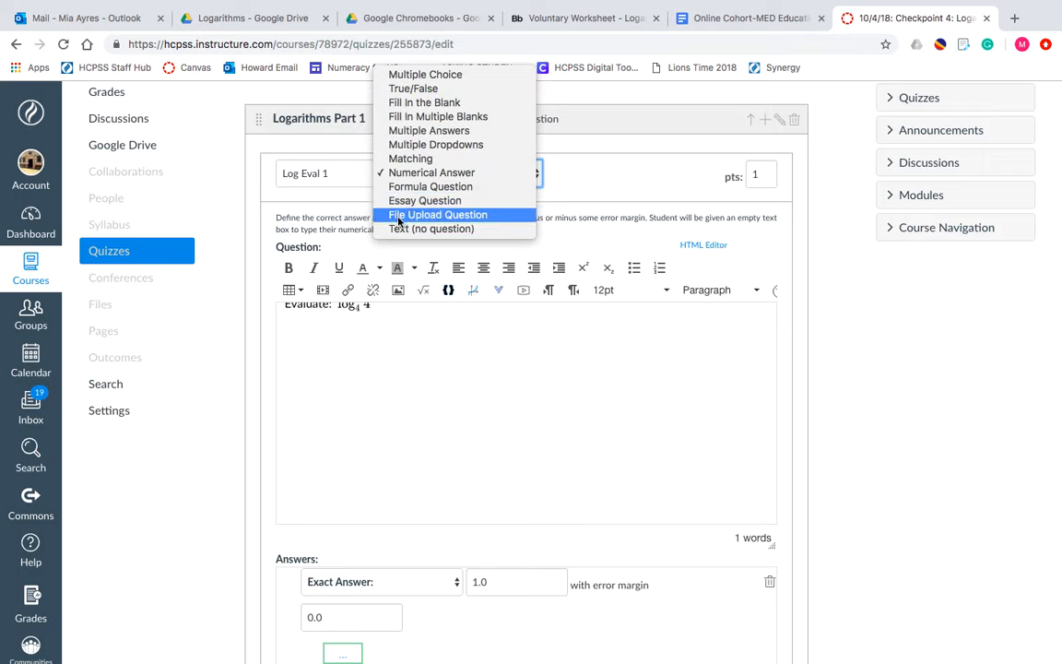
{"action": "left_click", "coordinate": [564, 393]}
- Save and publish the "10/4/18: Checkpoint 4: Logarithms Part 1" quiz
{"action": "scroll", "coordinate": [565, 394], "scroll_direction": "down", "scroll_amount": 5}
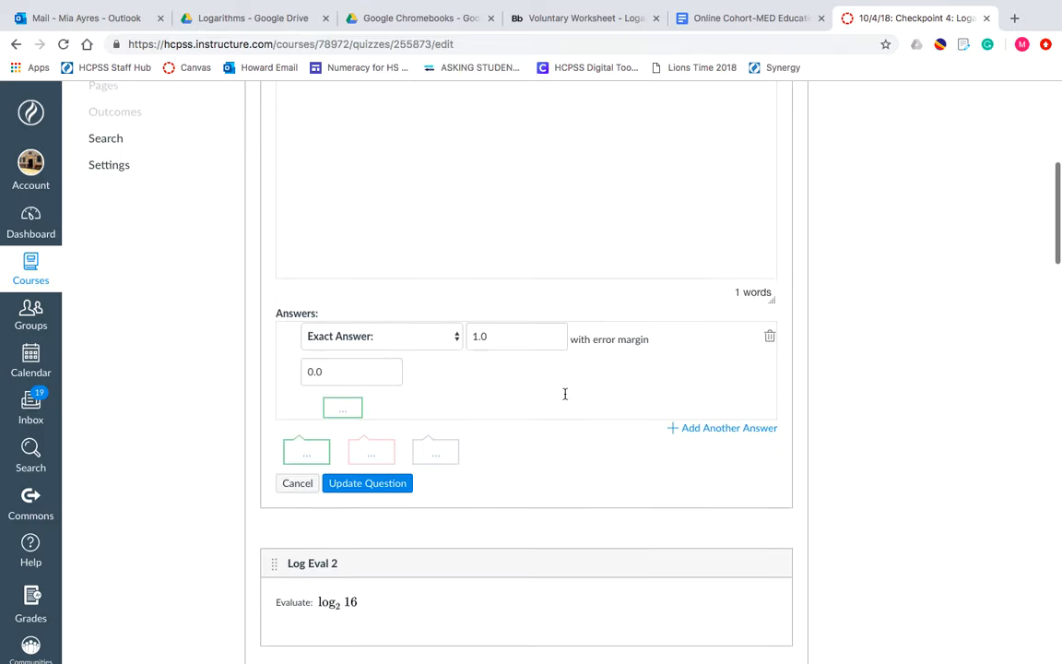
{"action": "scroll", "coordinate": [565, 394], "scroll_direction": "down", "scroll_amount": 15}
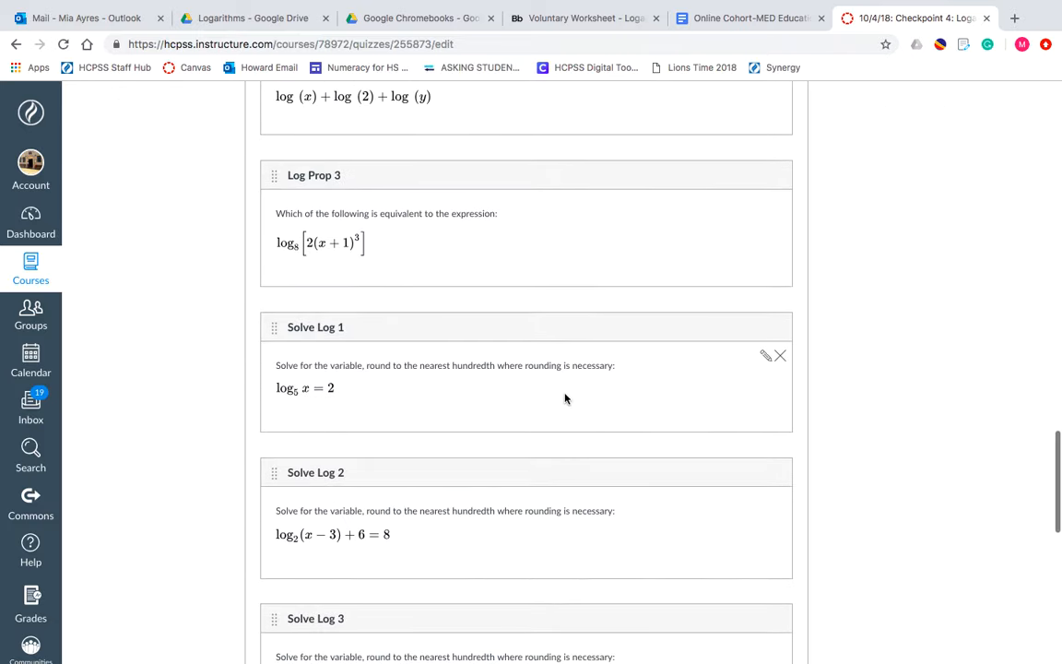
{"action": "scroll", "coordinate": [566, 397], "scroll_direction": "down", "scroll_amount": 15}
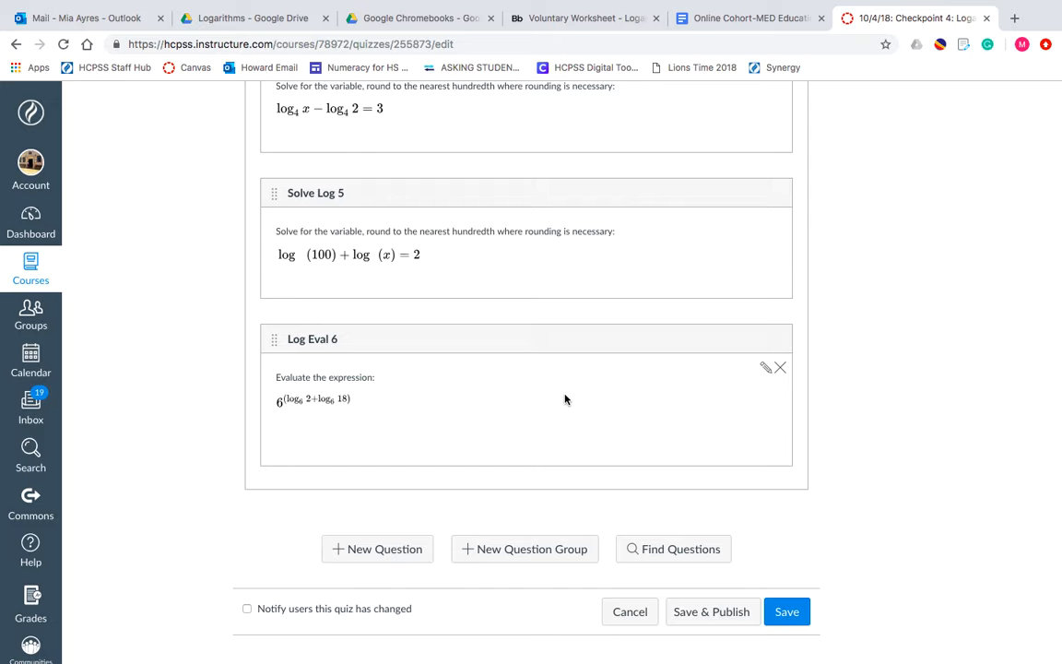
{"action": "left_click", "coordinate": [712, 612]}
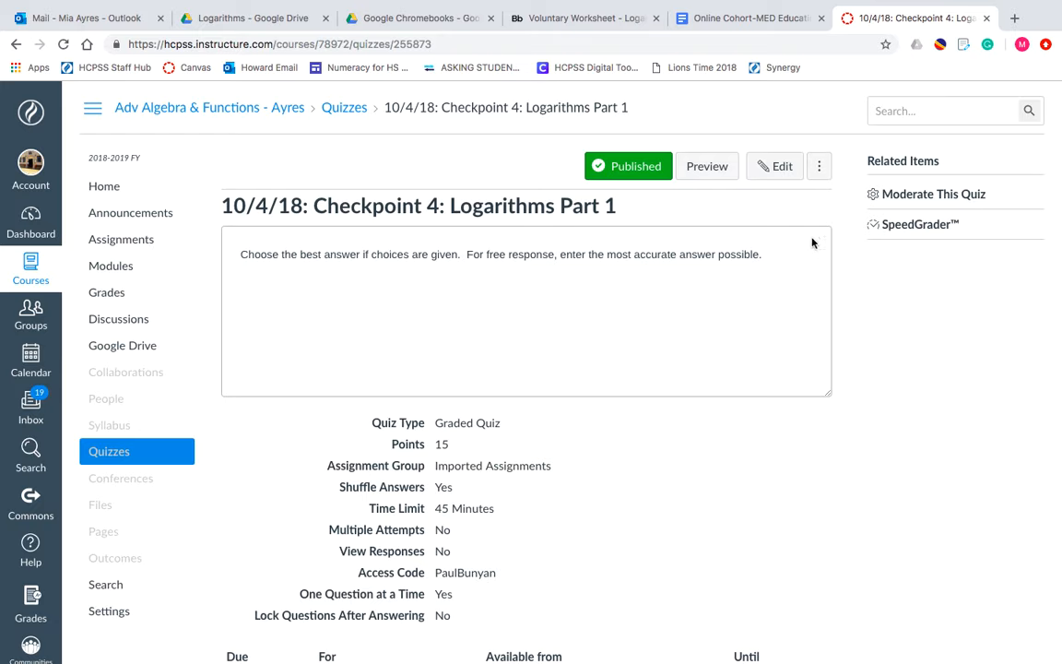
- Open SpeedGrader for the published Checkpoint 4 logarithms quiz to view student submissions and grading fields
{"action": "left_click", "coordinate": [903, 226]}
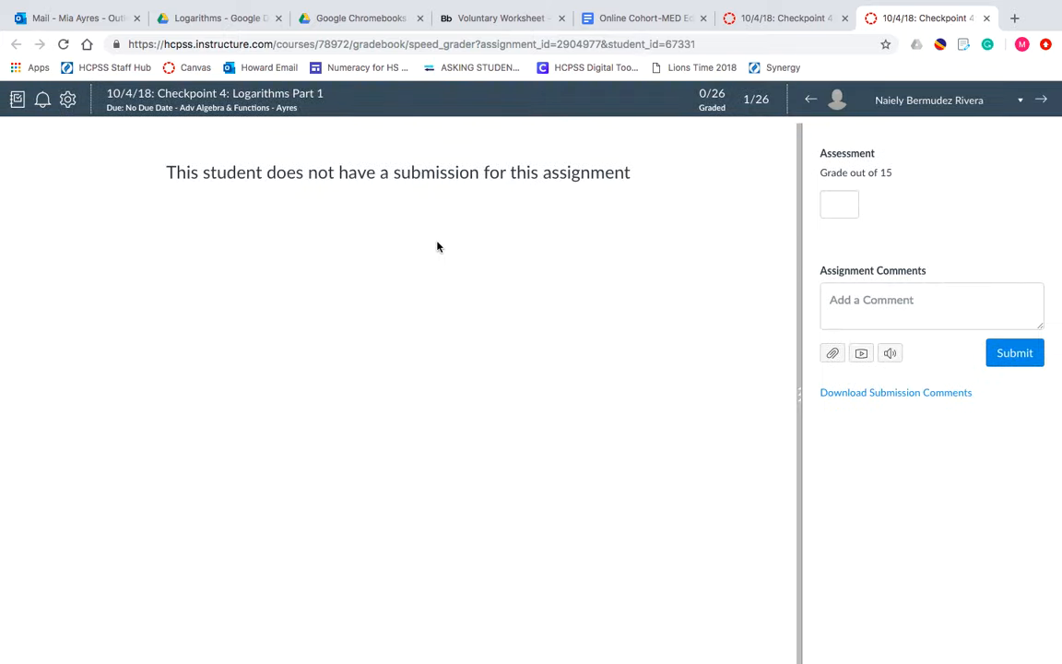
{"action": "scroll", "coordinate": [389, 342], "scroll_direction": "down", "scroll_amount": 2}
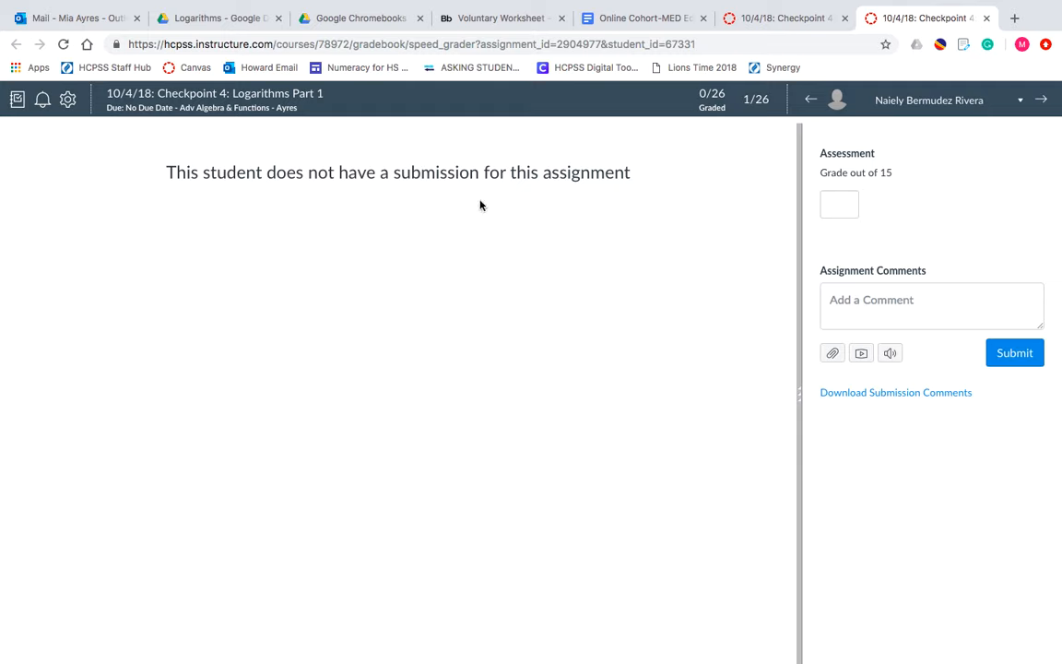